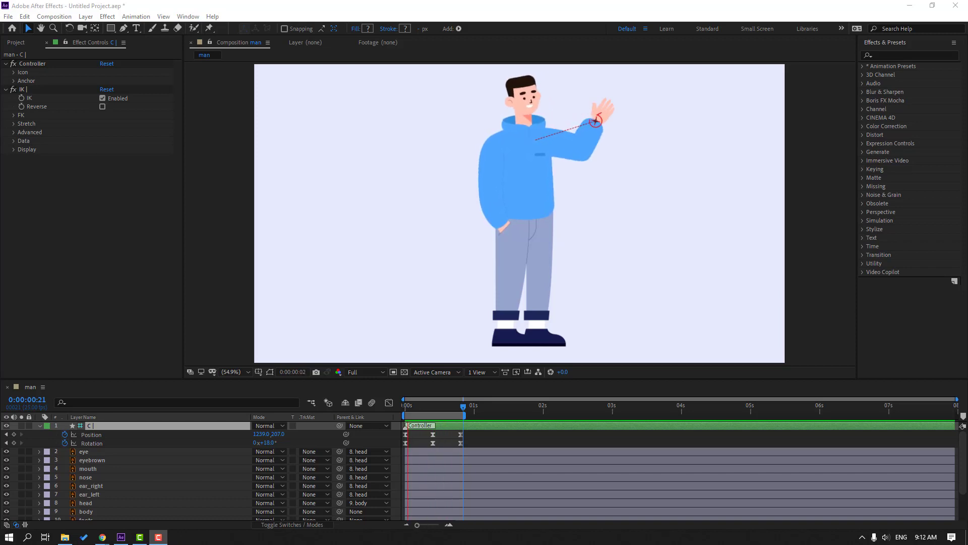
key(ctrl+a)
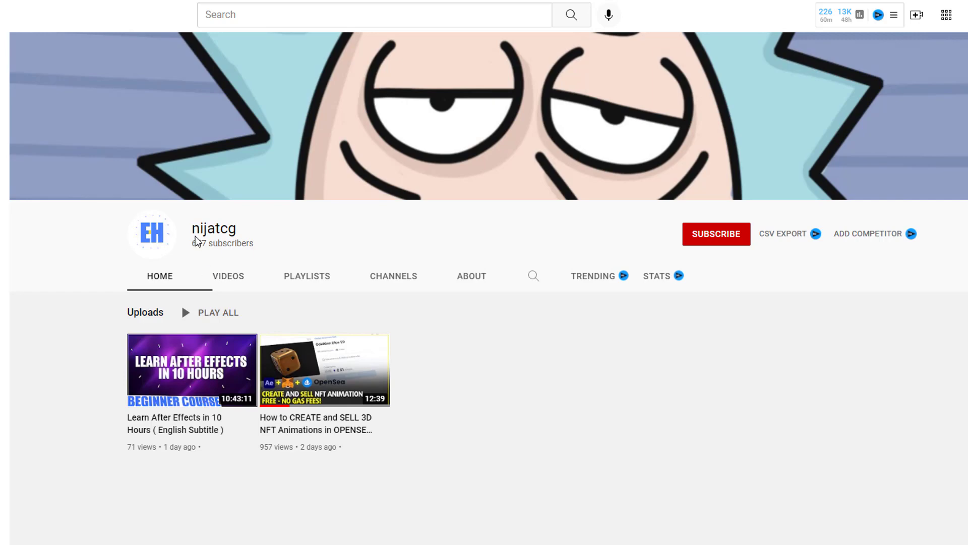
Step: On the displayed YouTube channel page, subscribe to the channel and choose a notification setting from the bell
double_click(212, 228)
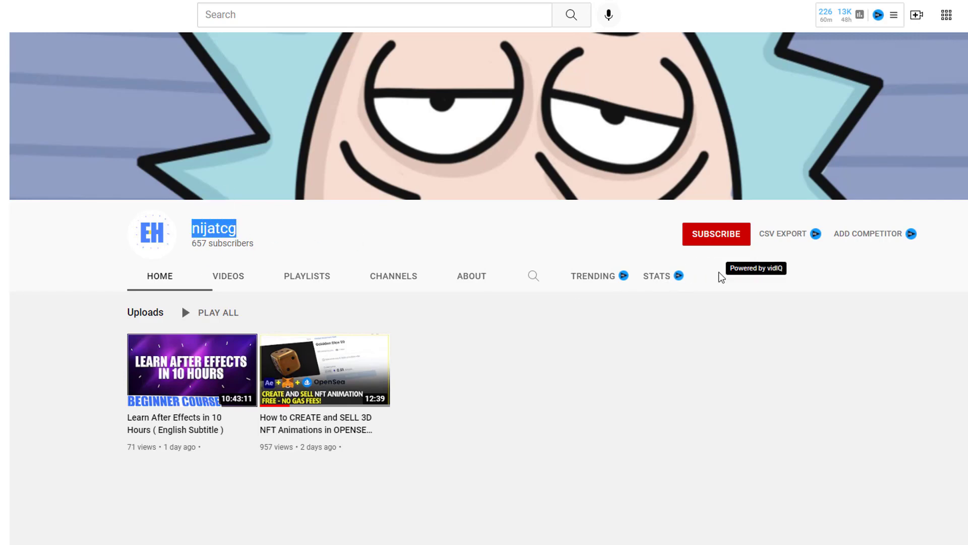
click(723, 244)
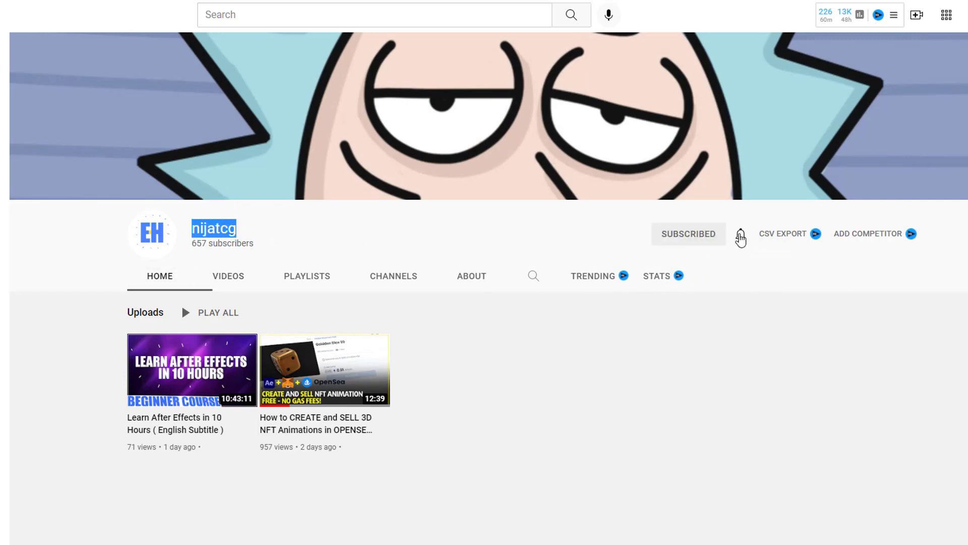
click(740, 237)
click(746, 264)
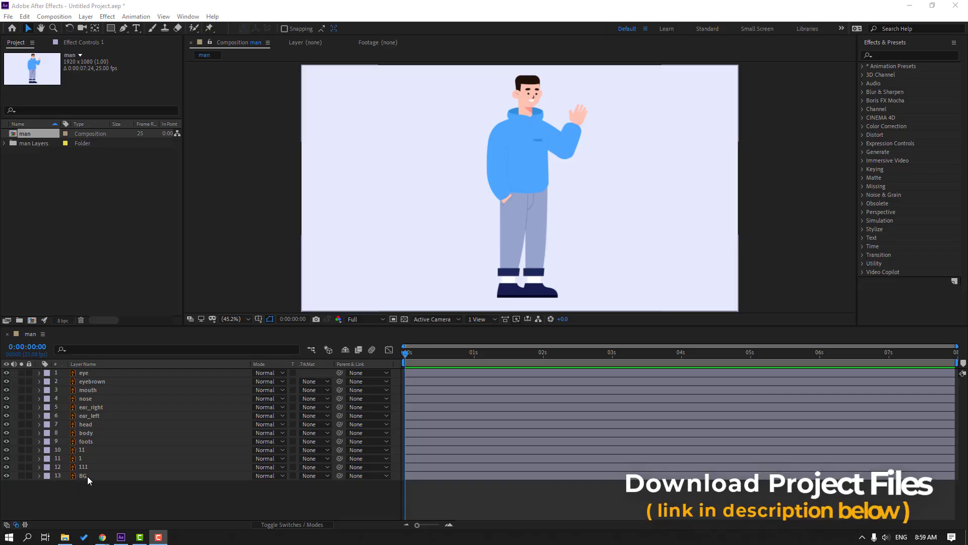
Step: In After Effects, lock the BG layer of the man composition
click(86, 476)
click(28, 476)
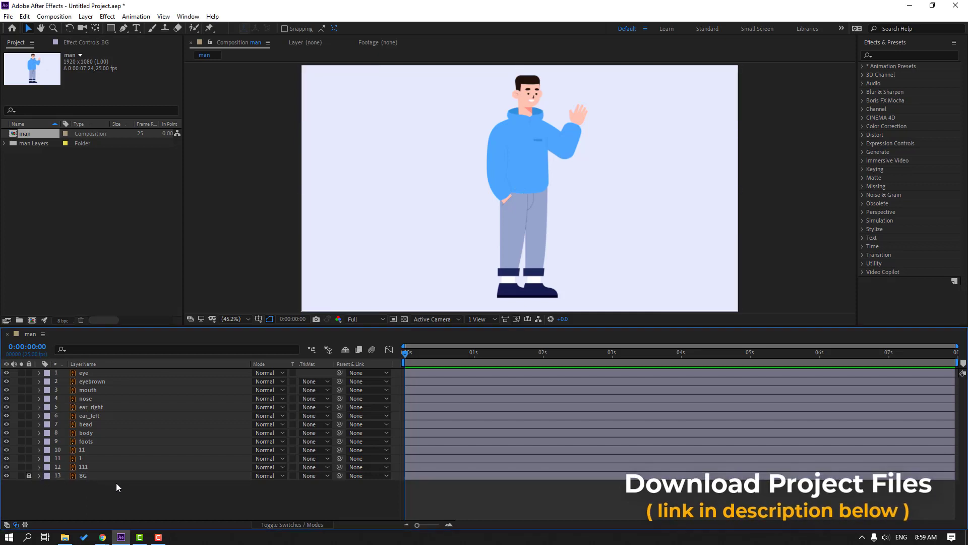
Step: Isolate the raised hand (layer 1), move its anchor point down to the wrist, and show all layers again
click(83, 458)
scroll(622, 111, up, 3)
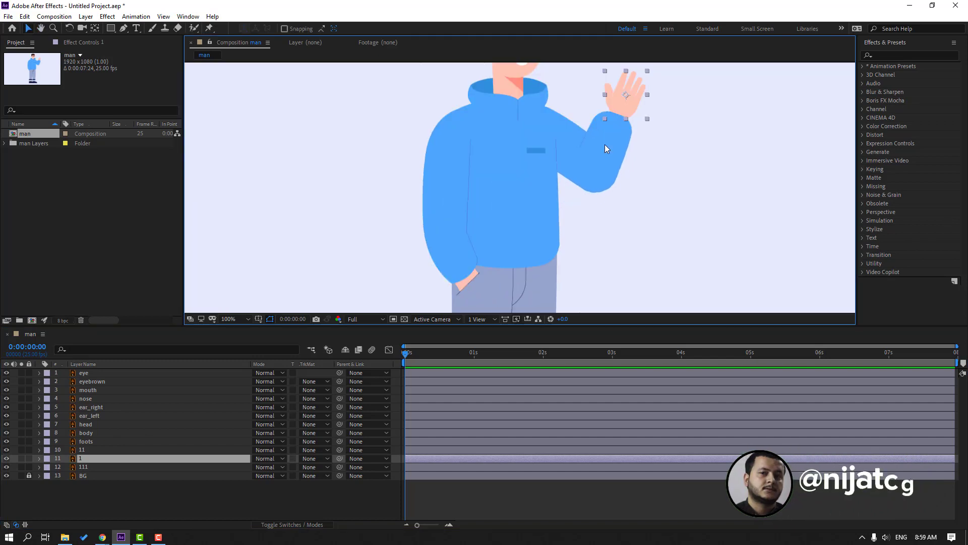
drag(605, 145, 528, 198)
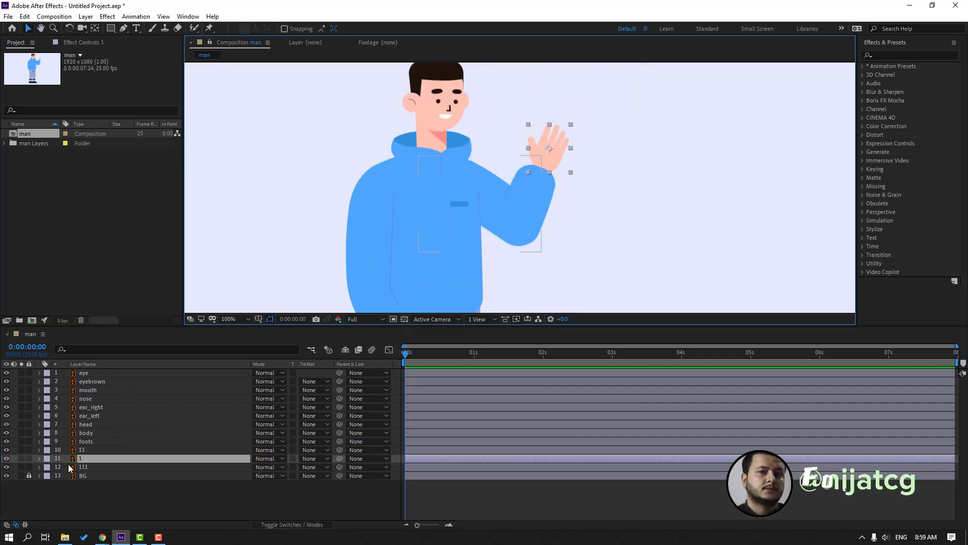
click(83, 449)
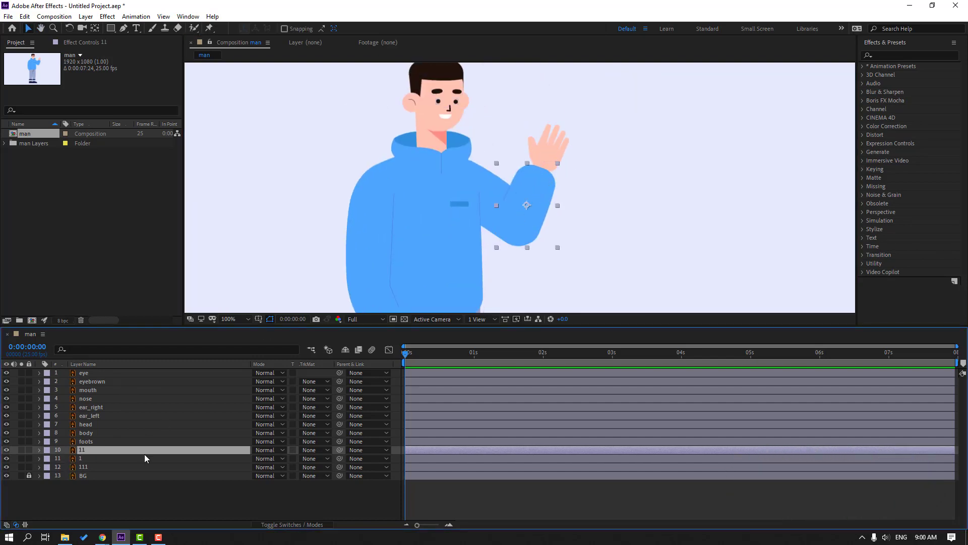
click(92, 467)
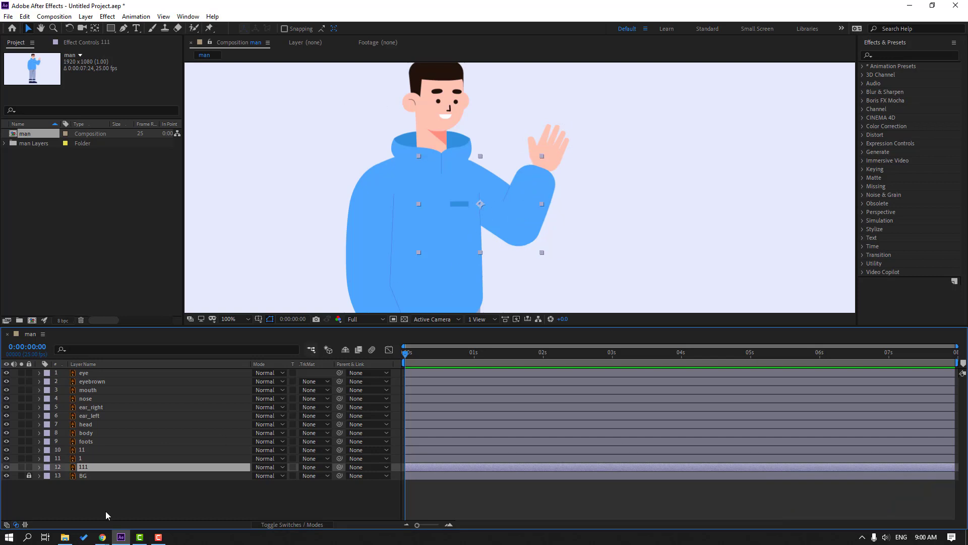
click(83, 460)
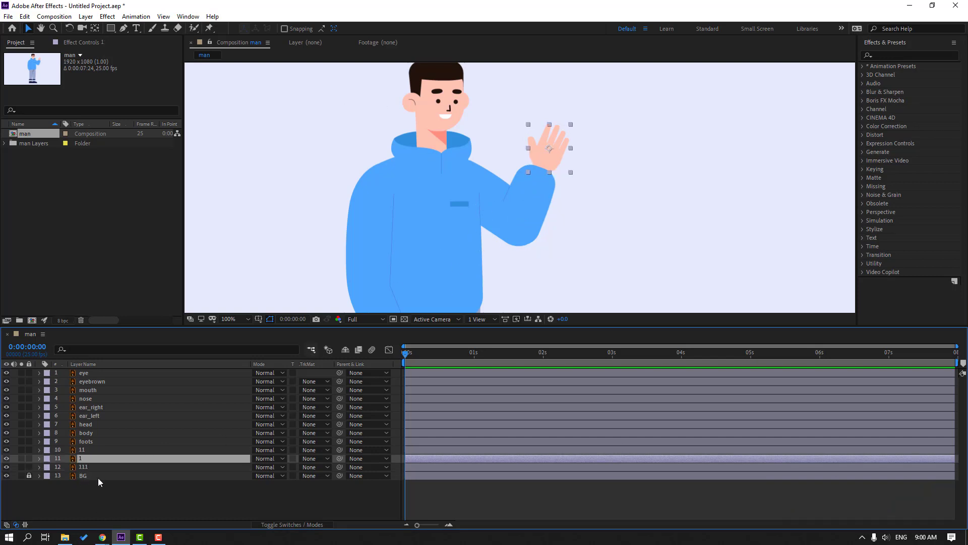
click(21, 458)
scroll(554, 213, up, 2)
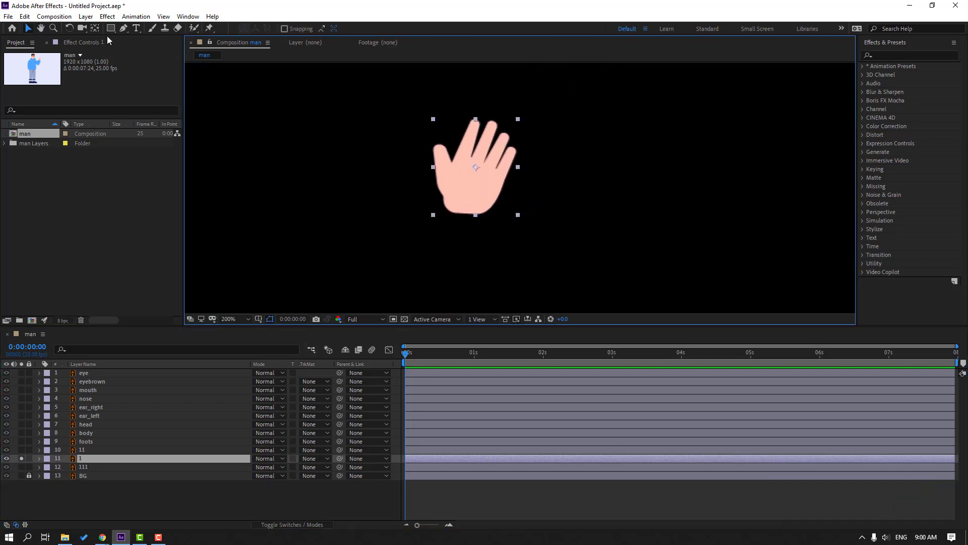
click(96, 30)
drag(475, 167, 458, 210)
click(29, 30)
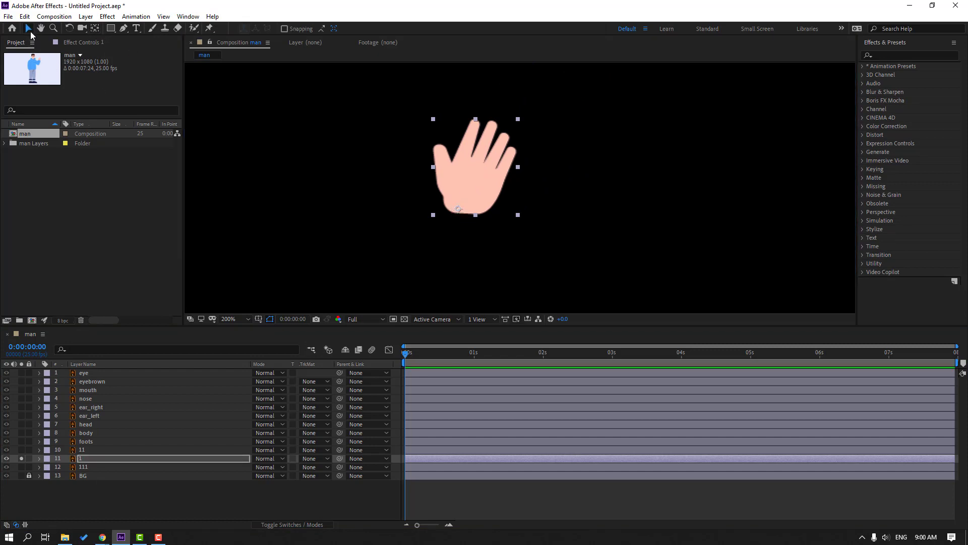
click(21, 458)
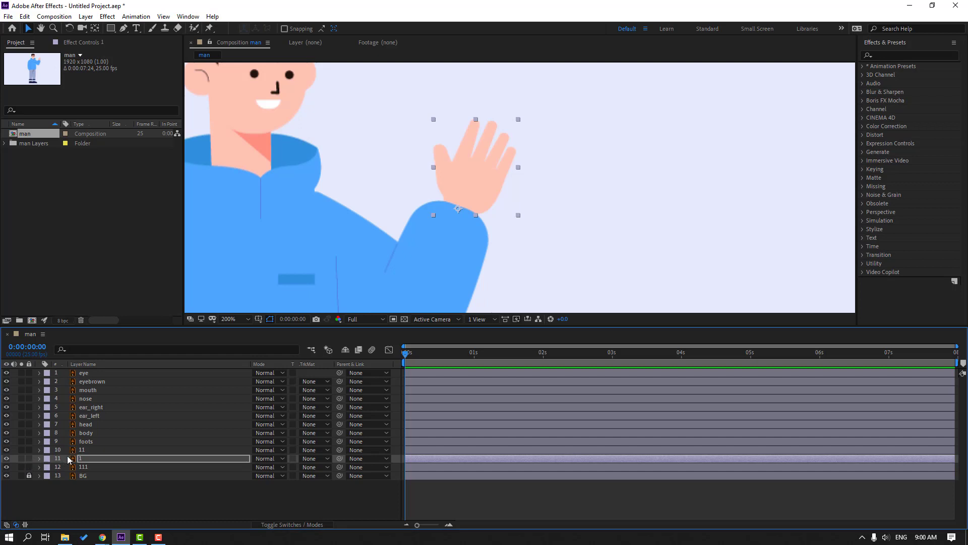
Step: Isolate the forearm (layer 11), move its anchor point to the elbow at its lower end, and end the solo view
click(81, 450)
click(21, 450)
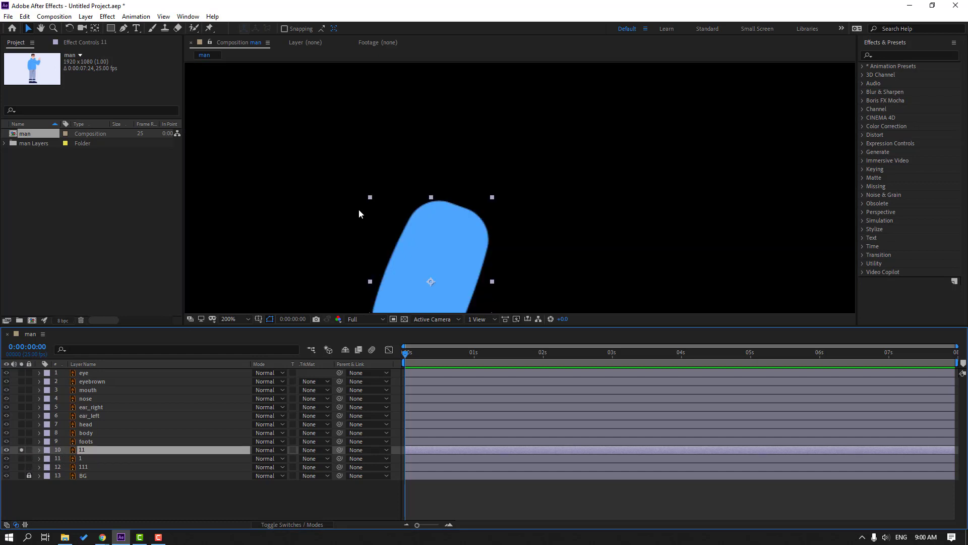
drag(357, 214, 380, 104)
click(95, 28)
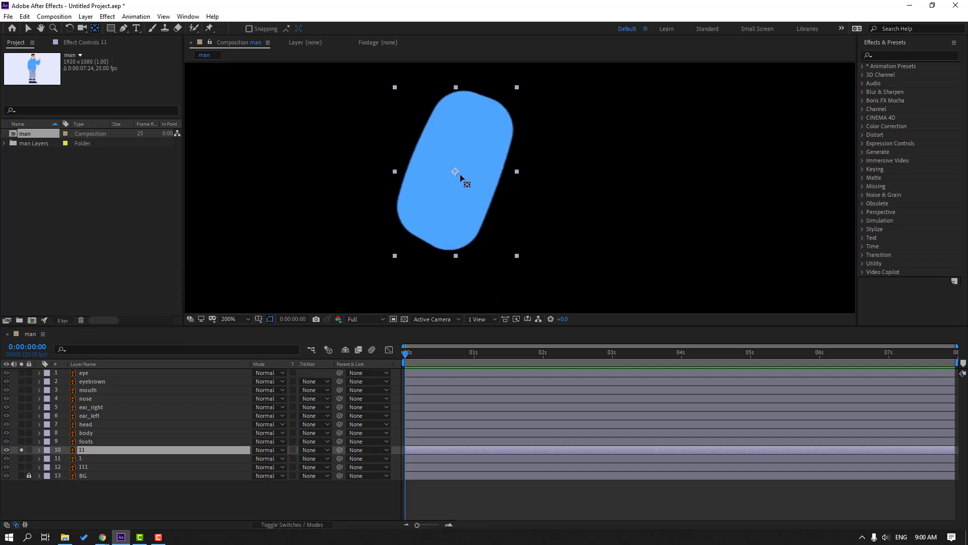
drag(460, 174, 427, 235)
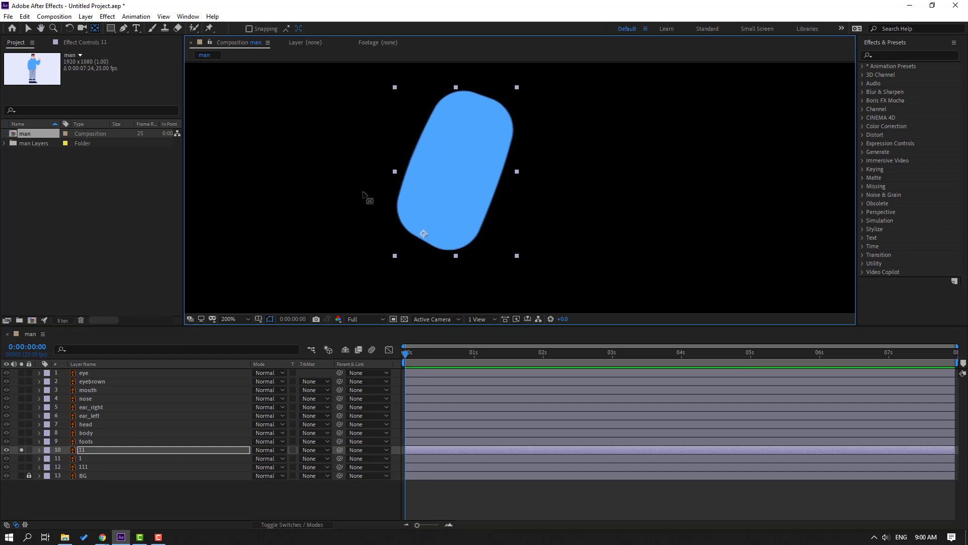
click(29, 29)
click(21, 450)
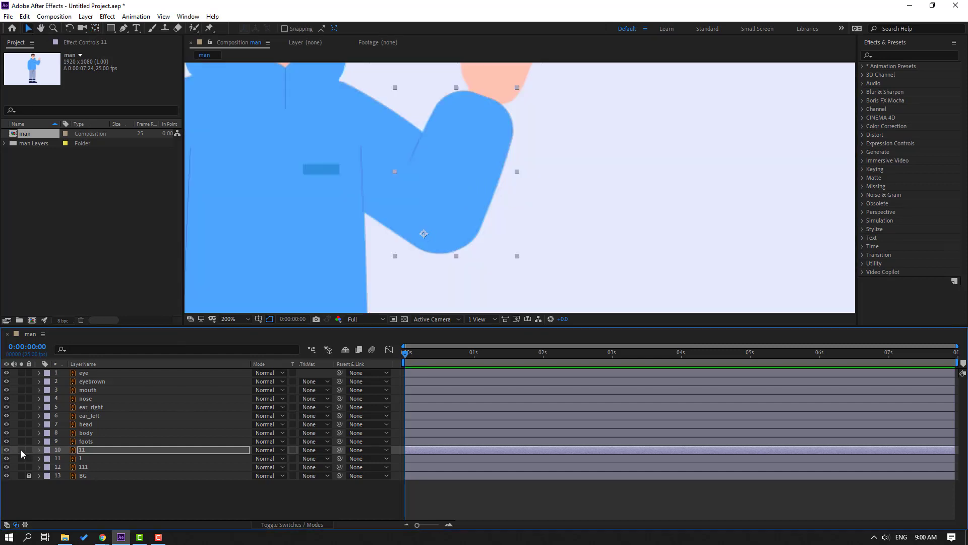
Step: Isolate the upper arm (layer 111), move its anchor point to the shoulder, and end the solo view
click(84, 468)
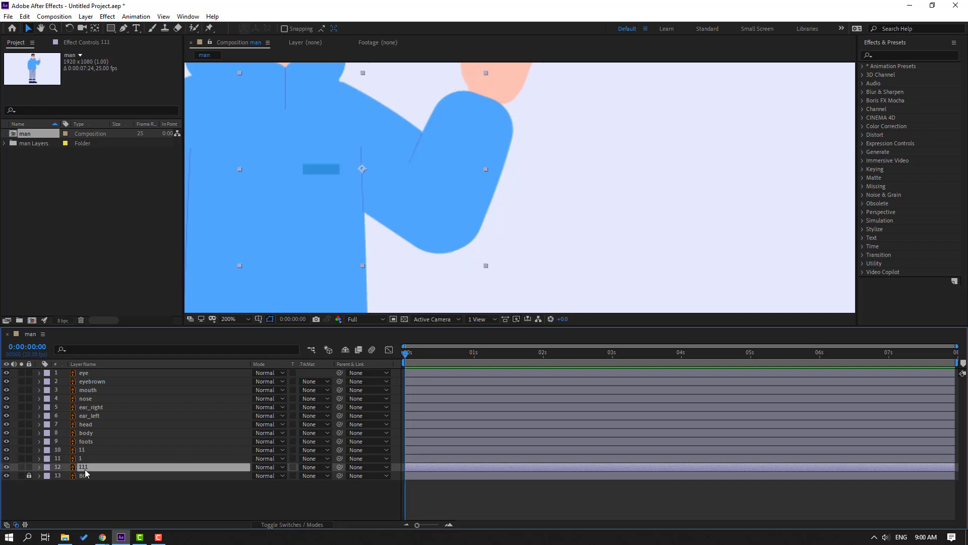
click(21, 467)
click(97, 30)
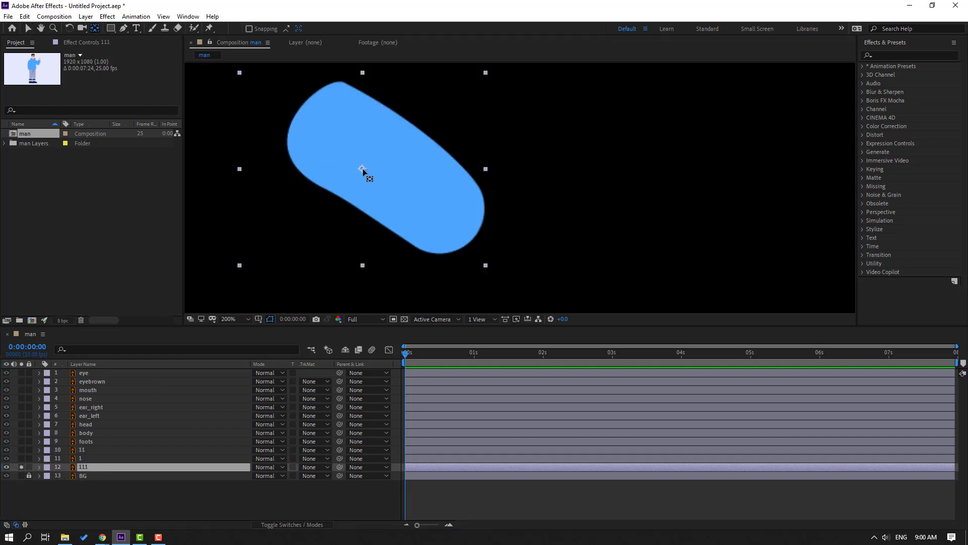
drag(360, 165, 307, 116)
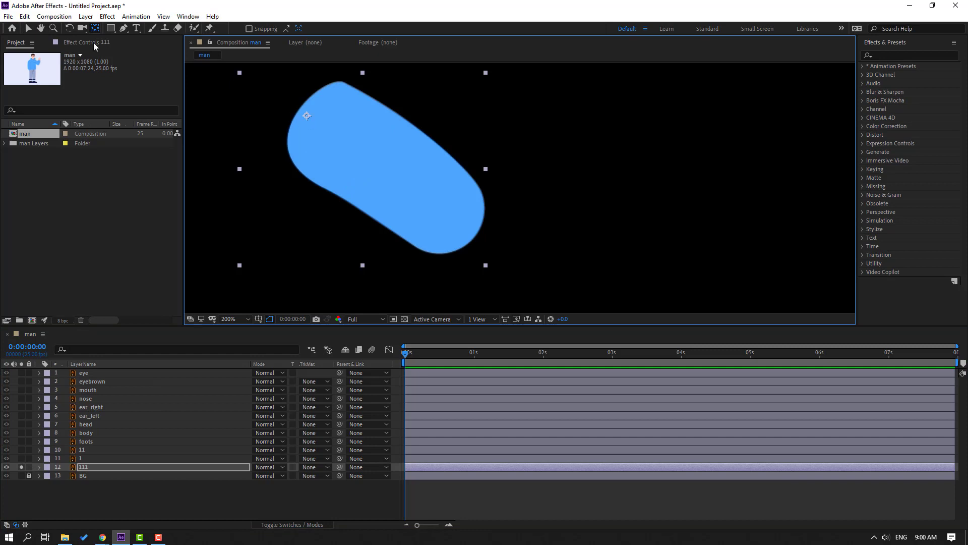
click(28, 29)
click(21, 467)
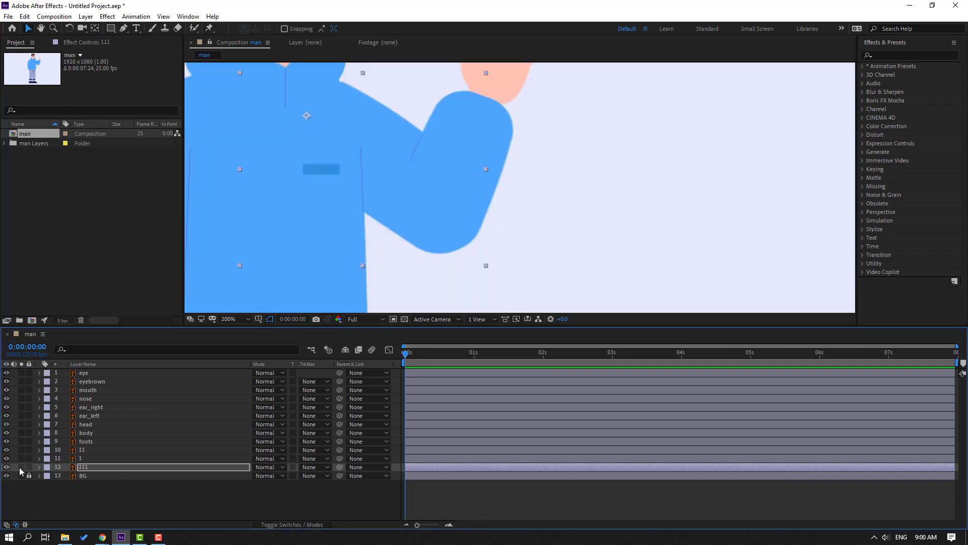
Step: Build the arm's parent chain by linking layer 1 to 11, layer 11 to 111, and layer 111 to body
scroll(504, 187, down, 1)
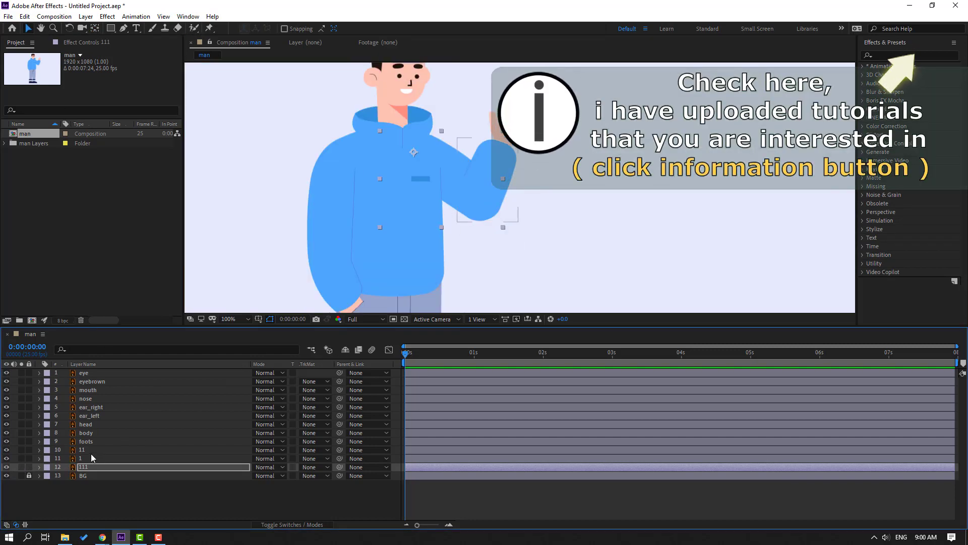
click(82, 457)
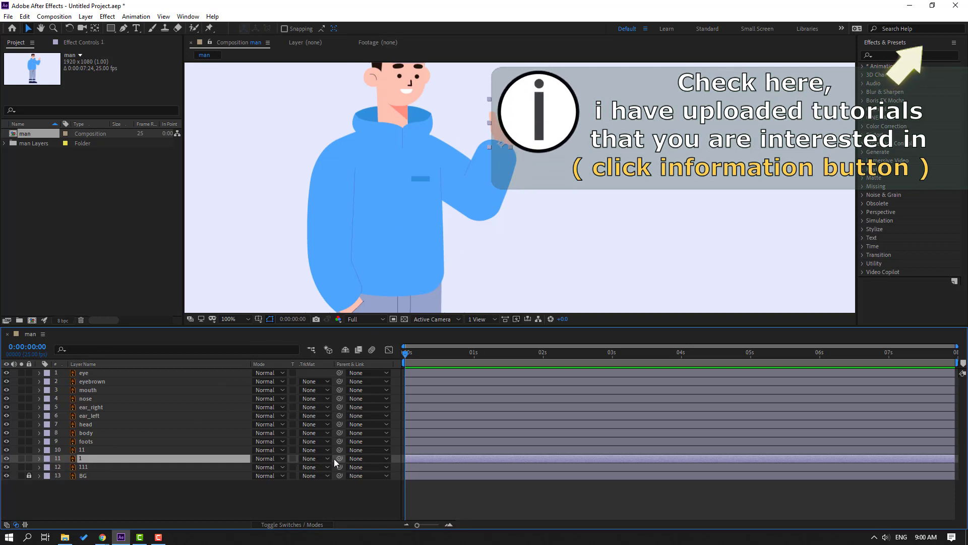
drag(340, 458, 88, 452)
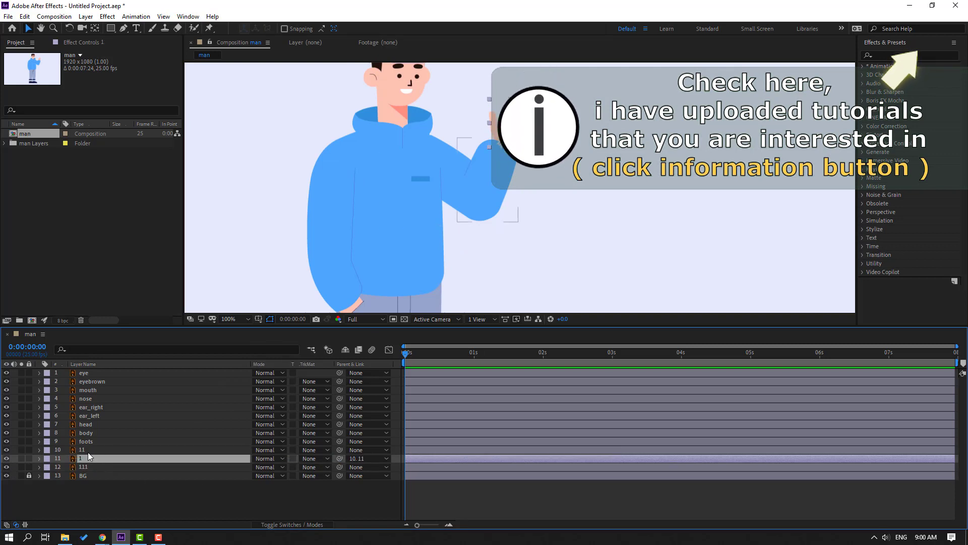
click(85, 451)
drag(339, 450, 93, 465)
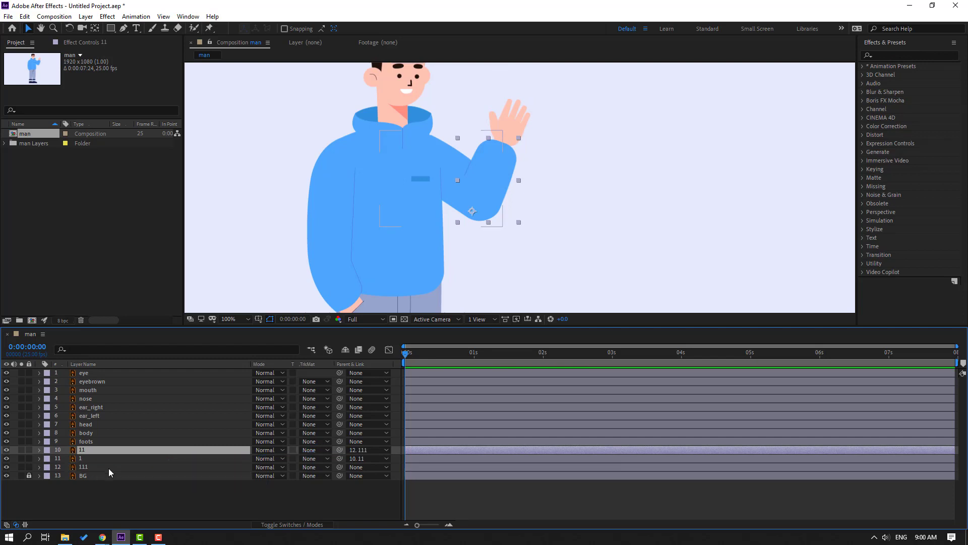
click(81, 468)
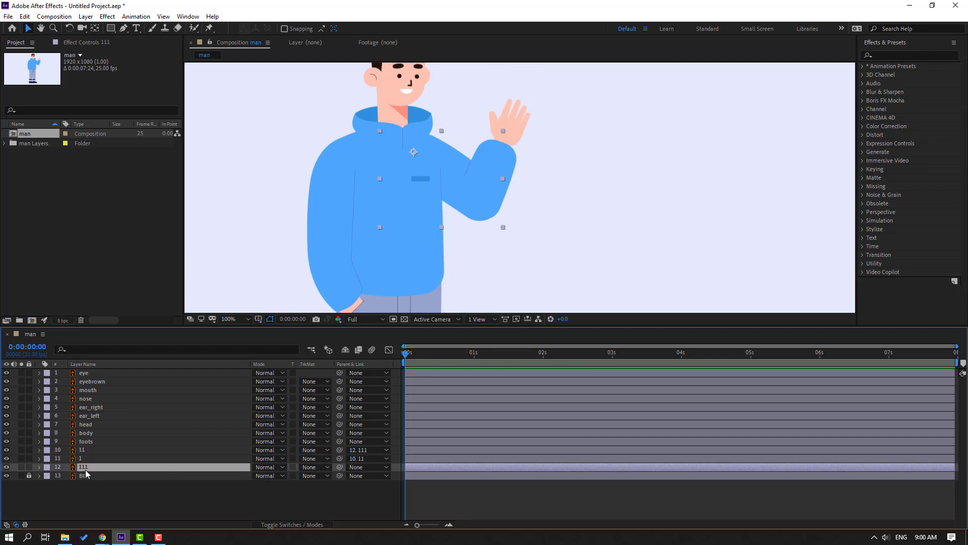
drag(339, 467, 136, 434)
Step: Isolate the body layer, move its anchor point down to the waist at the hoodie's hem, and end the solo view
drag(373, 226, 399, 205)
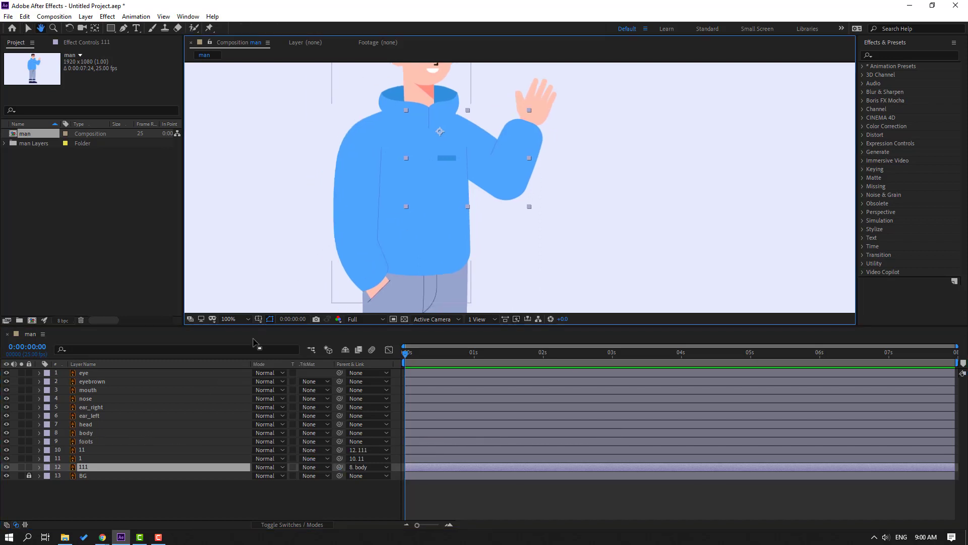
click(96, 432)
click(21, 432)
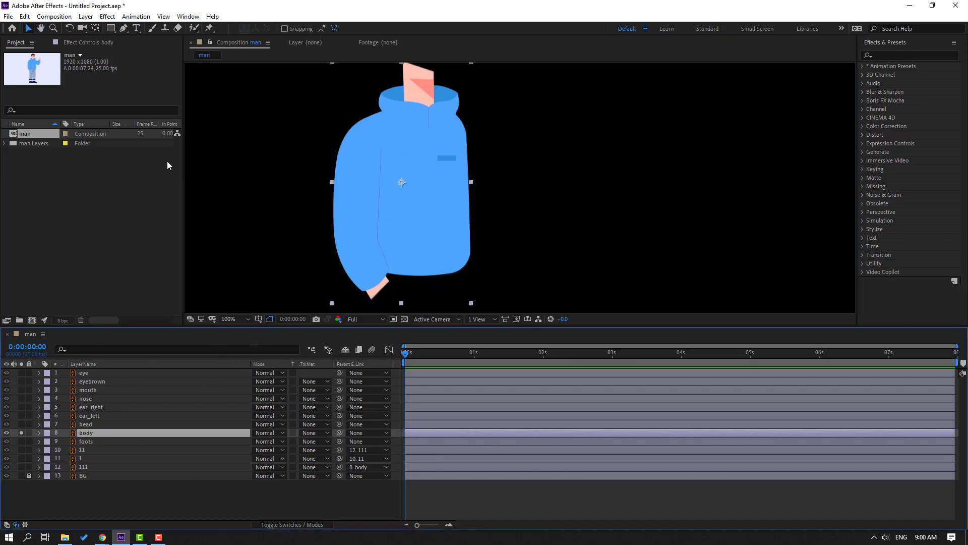
click(94, 30)
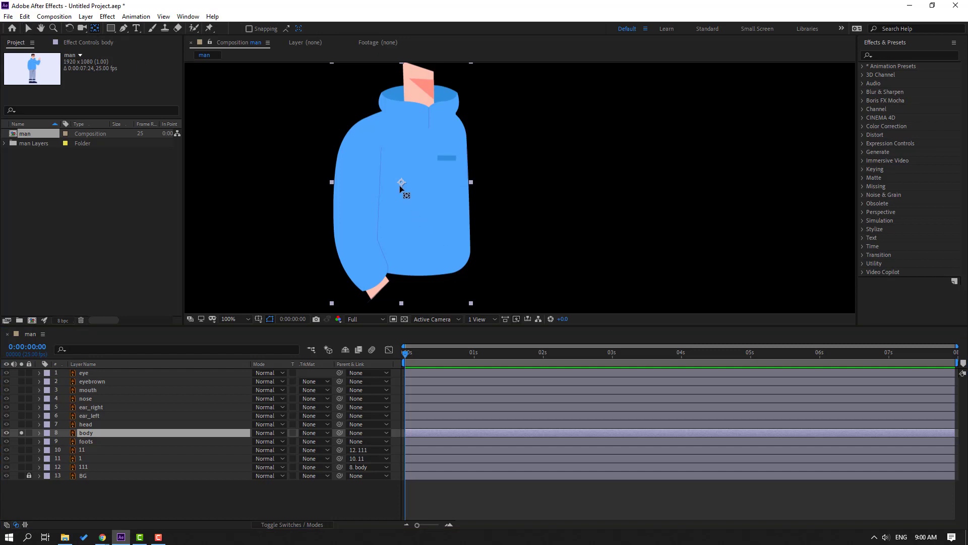
drag(400, 186, 418, 273)
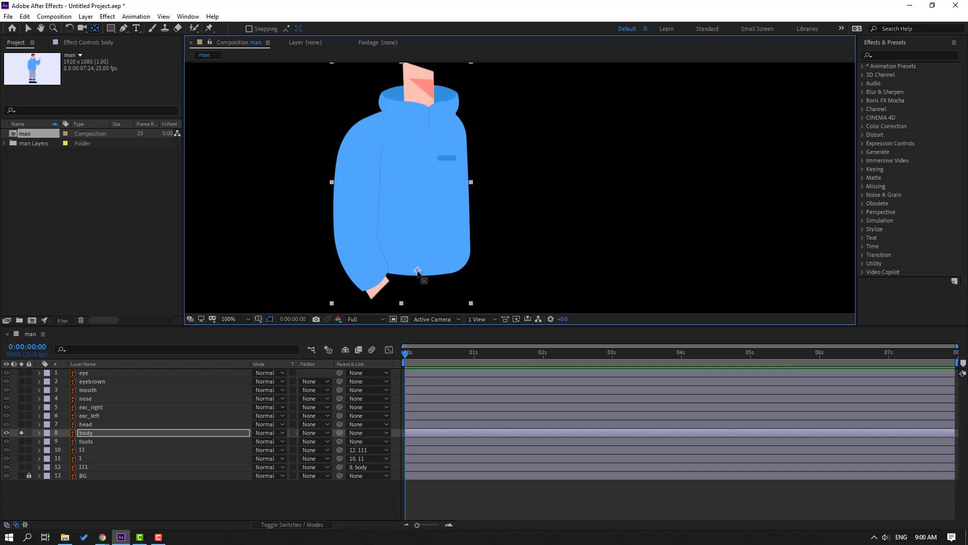
key(v)
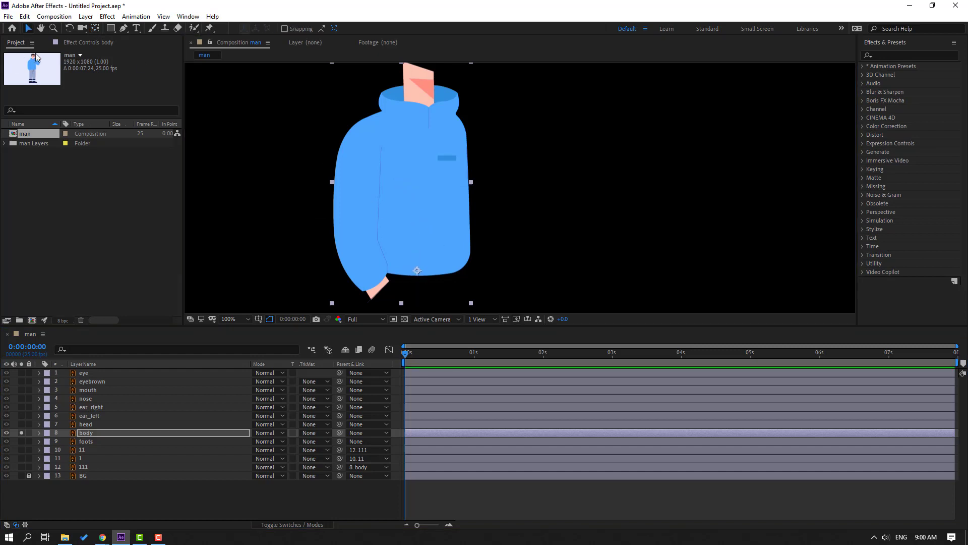
click(22, 432)
Step: Open the Duik Bassel.2 script and display its Rigging tools
key(comma)
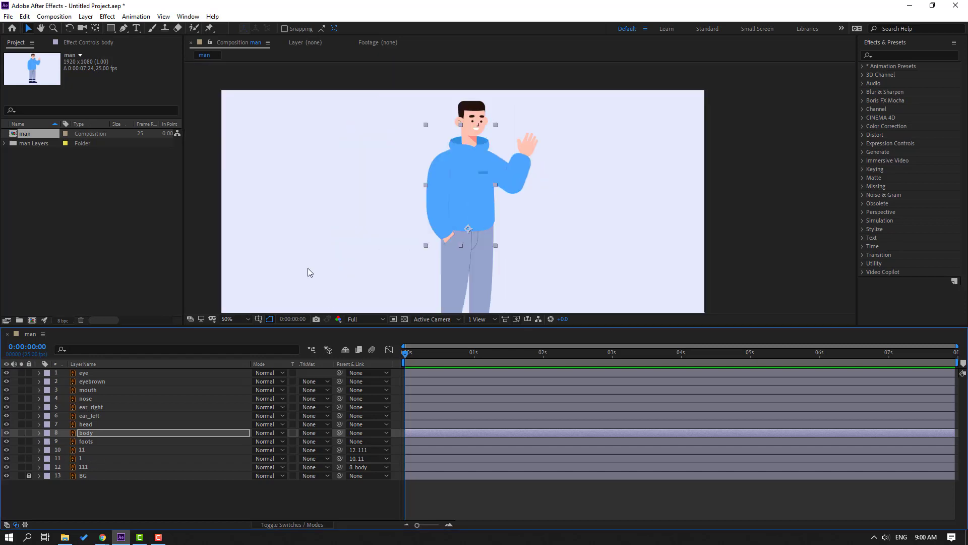
click(188, 16)
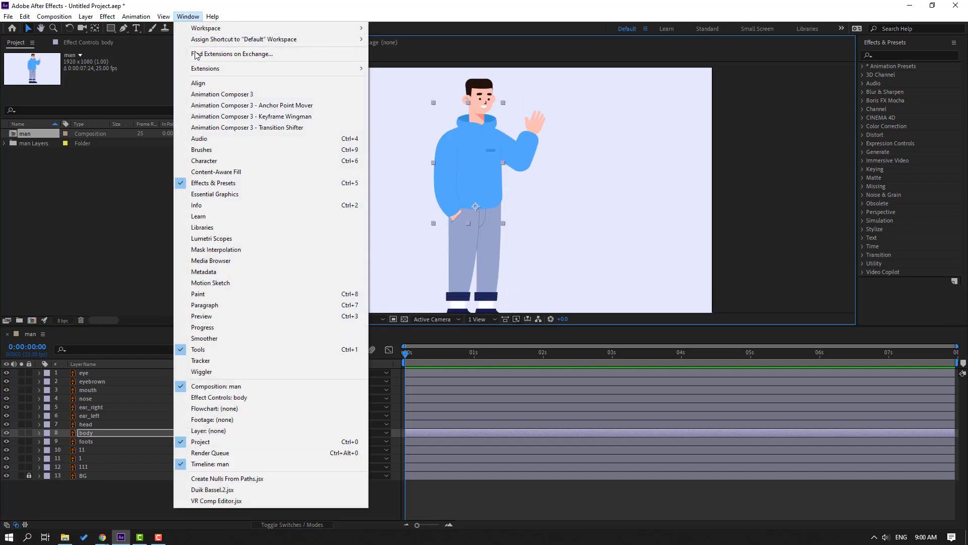
click(228, 489)
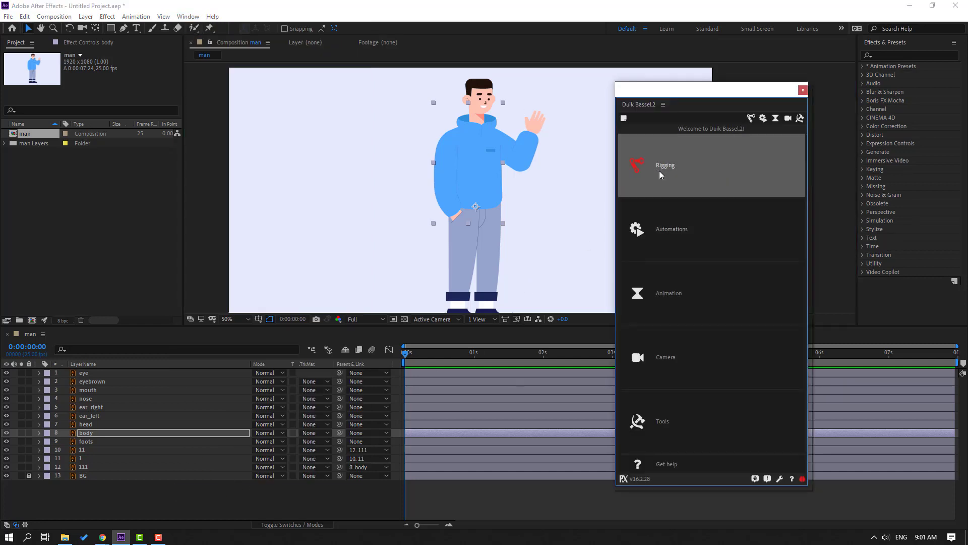
click(681, 166)
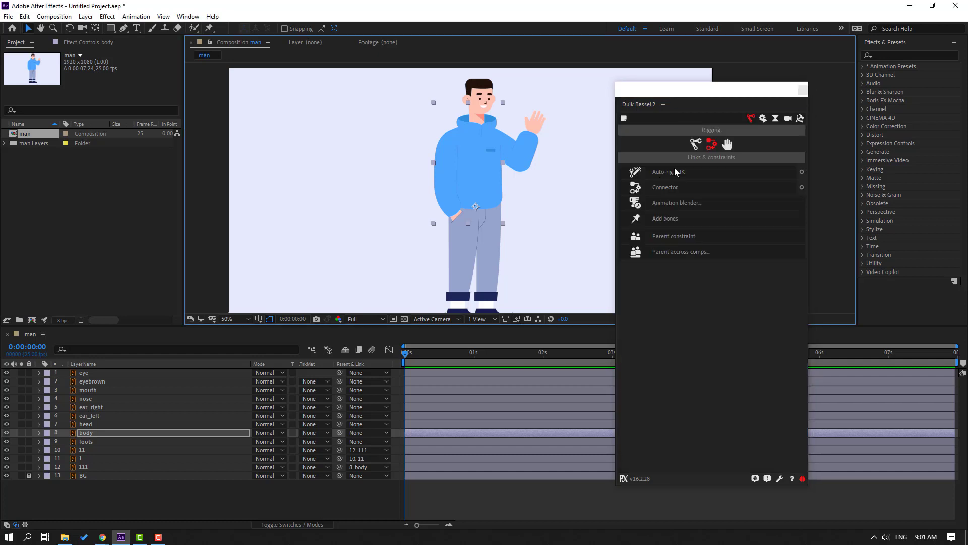
Step: Apply Duik's Auto-rig & IK to the three arm layers 1, 11 and 111
click(86, 450)
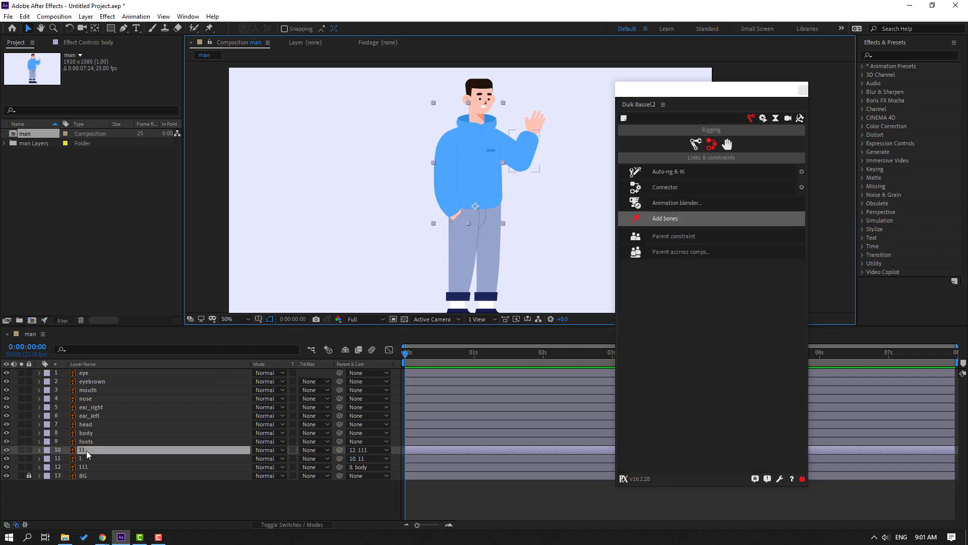
click(101, 459)
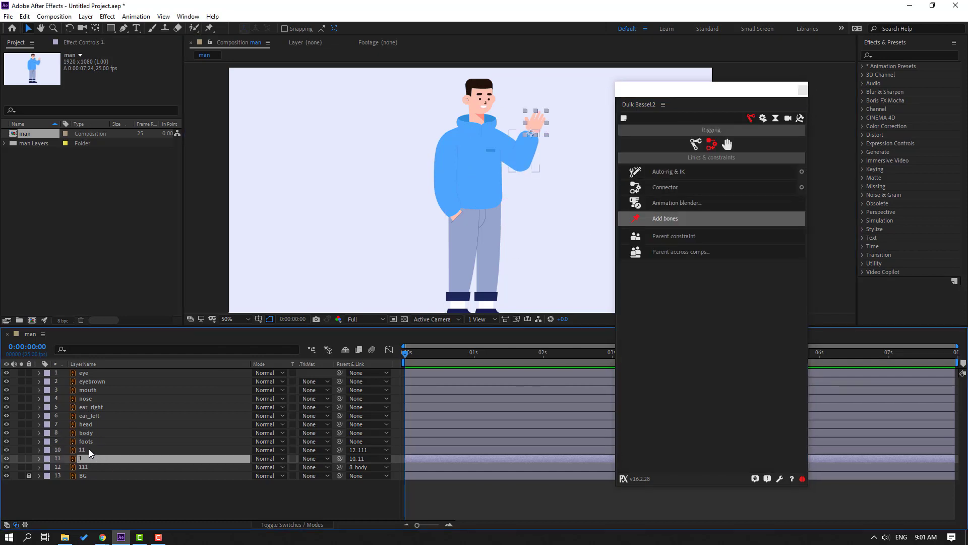
ctrl+click(87, 449)
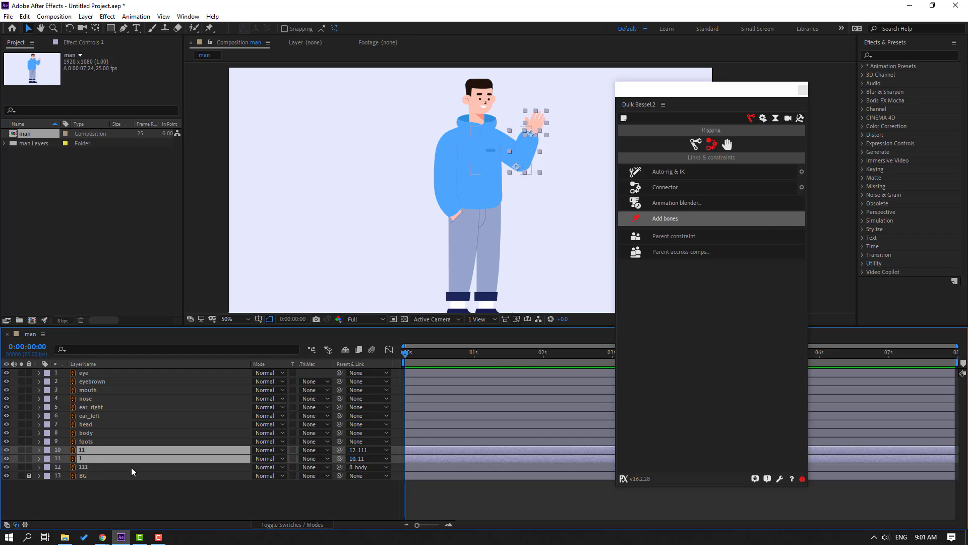
ctrl+click(87, 467)
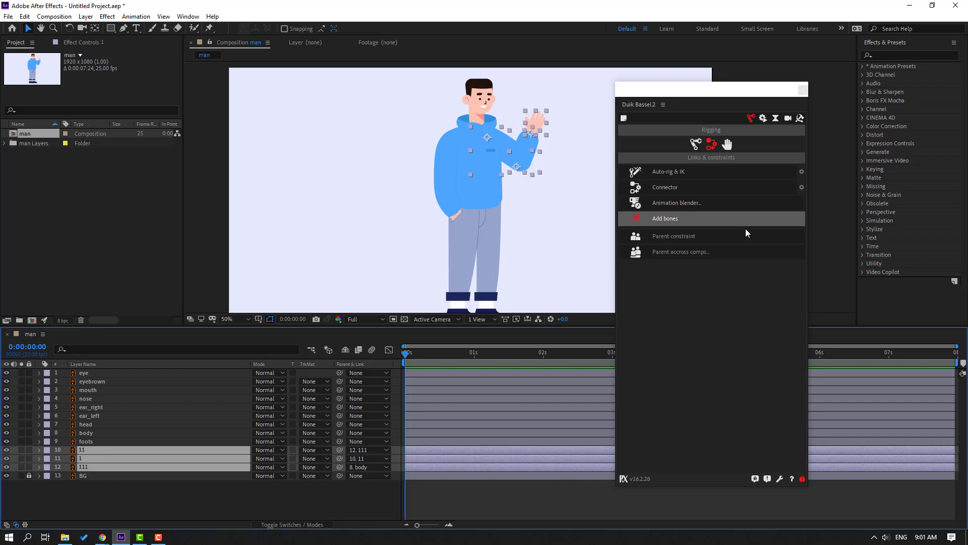
click(696, 173)
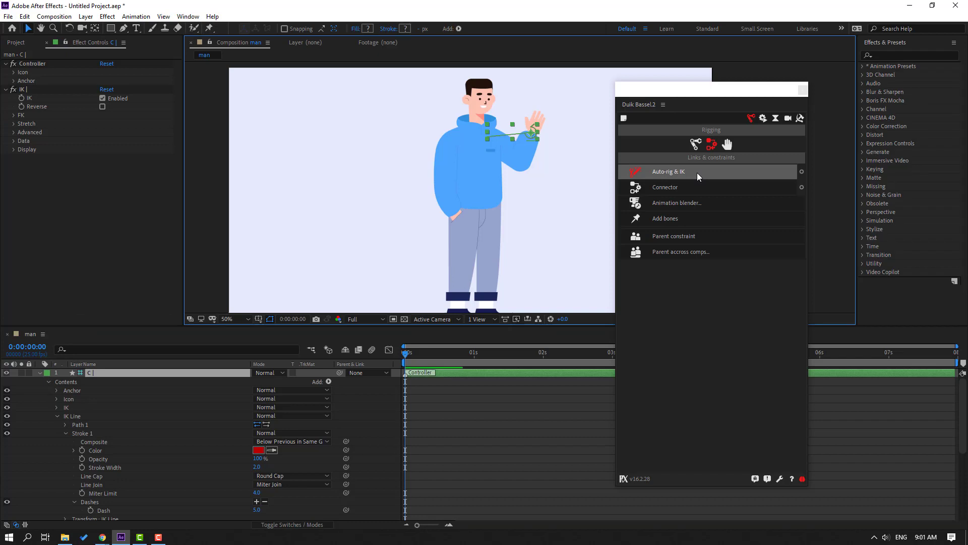
Step: Collapse the new controller layer's properties and close the Duik Bassel.2 window
click(40, 372)
click(207, 503)
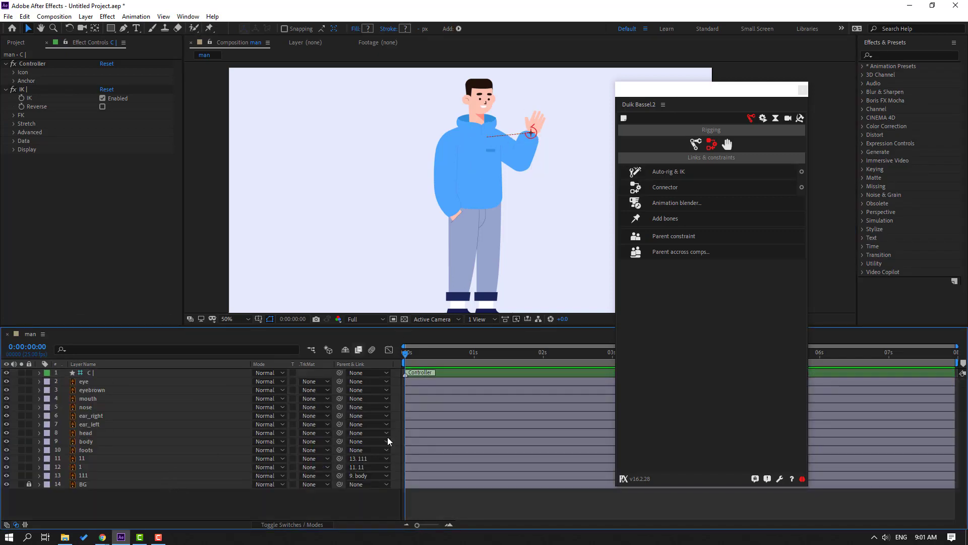
click(803, 90)
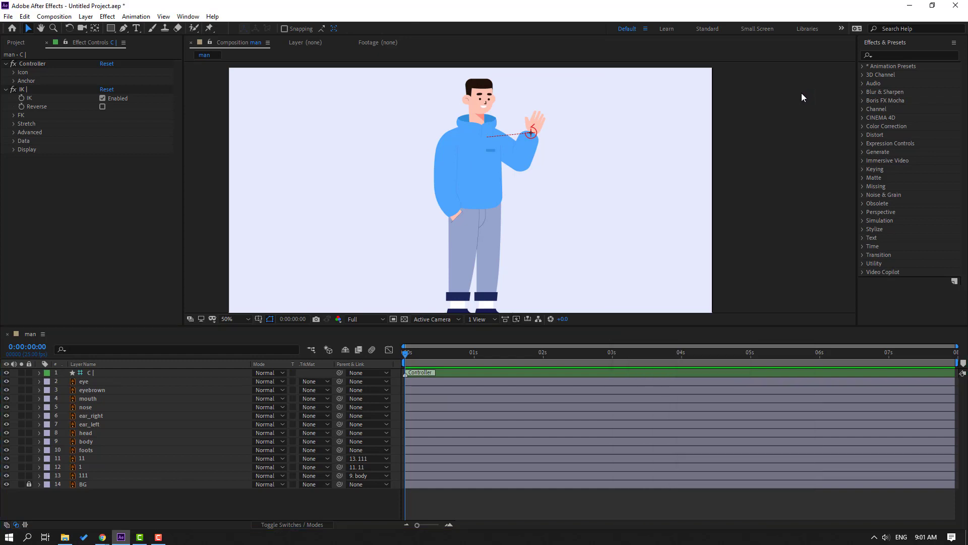
Step: Test the arm's IK rig by moving the wrist controller slightly upward
click(101, 376)
scroll(594, 177, up, 4)
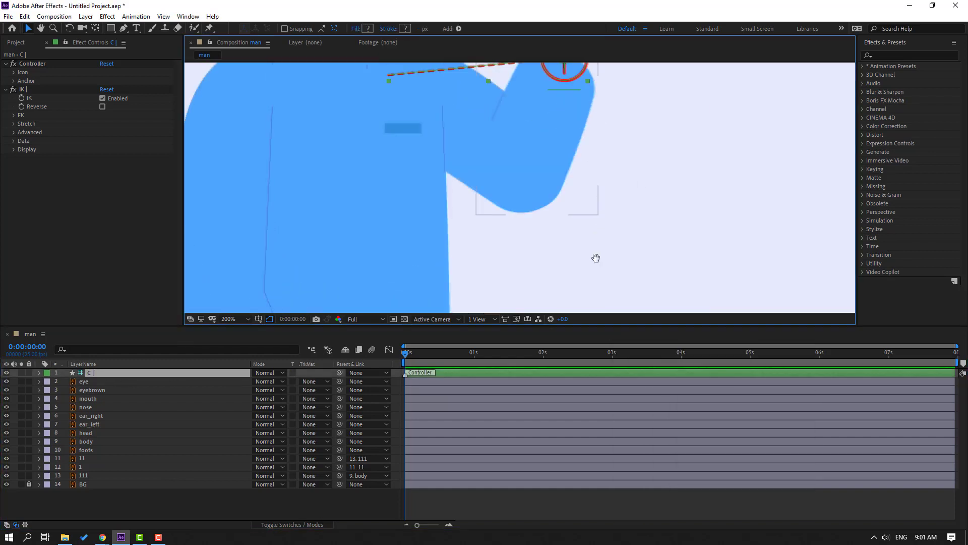
drag(573, 122, 526, 102)
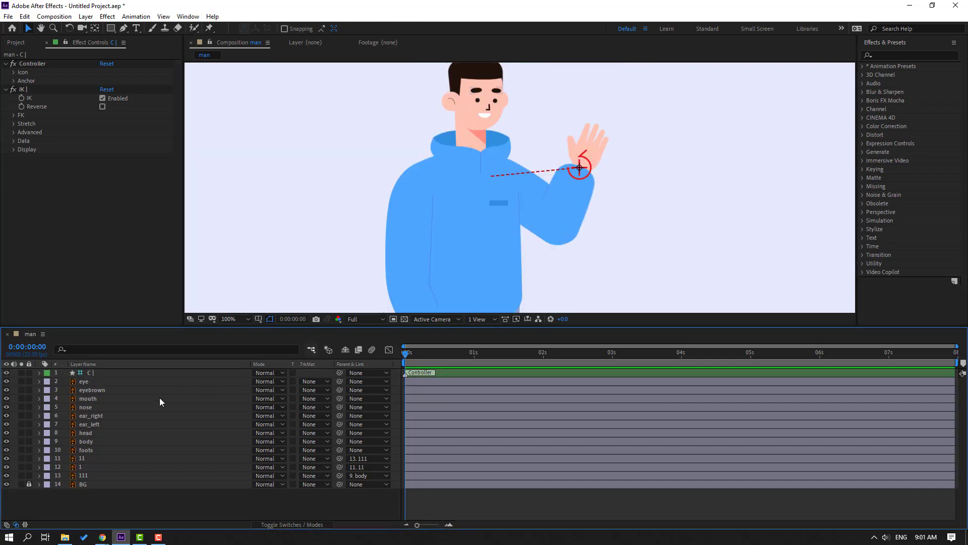
click(96, 373)
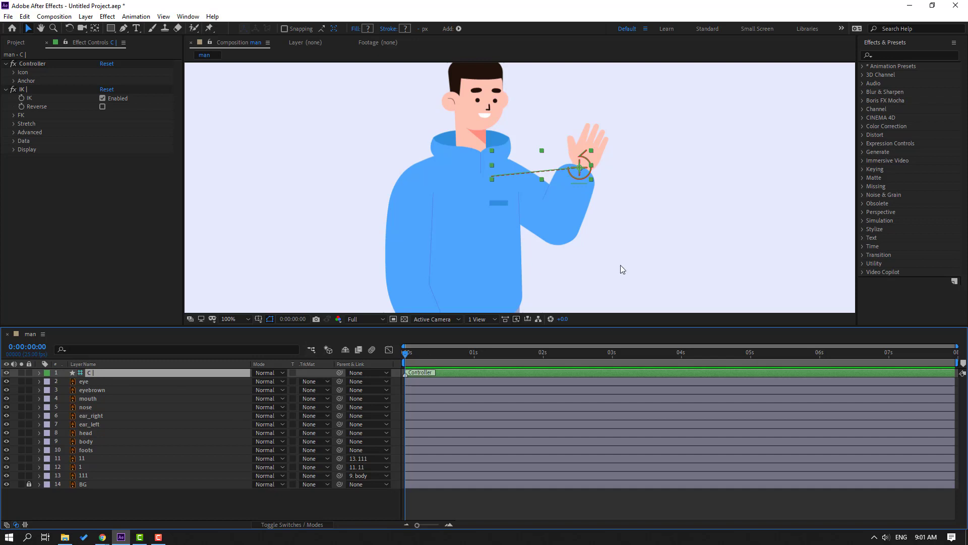
drag(589, 166, 582, 149)
key(Return)
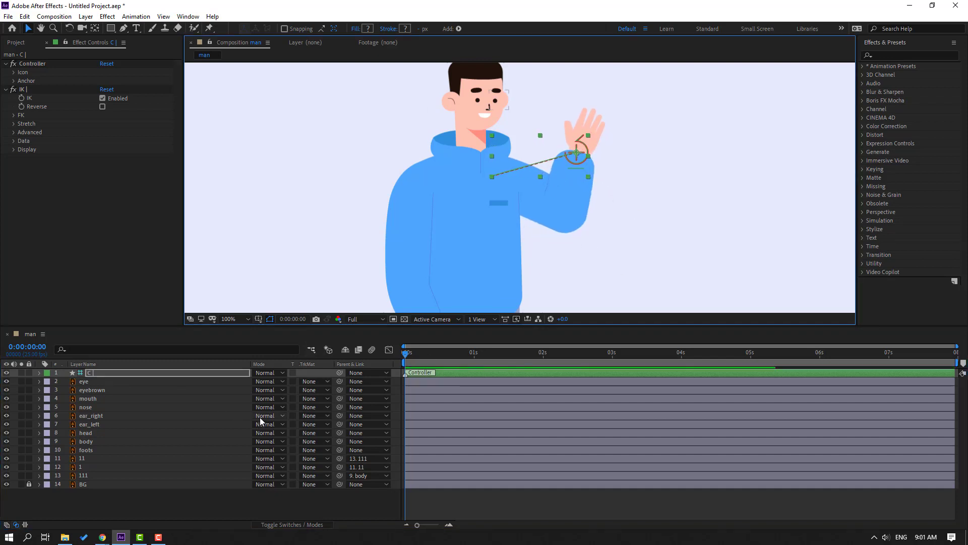
Step: Keyframe the wrist controller's Position at 1239, 244 on frame 0 and 1179, 244 at 0:00:00:10
key(p)
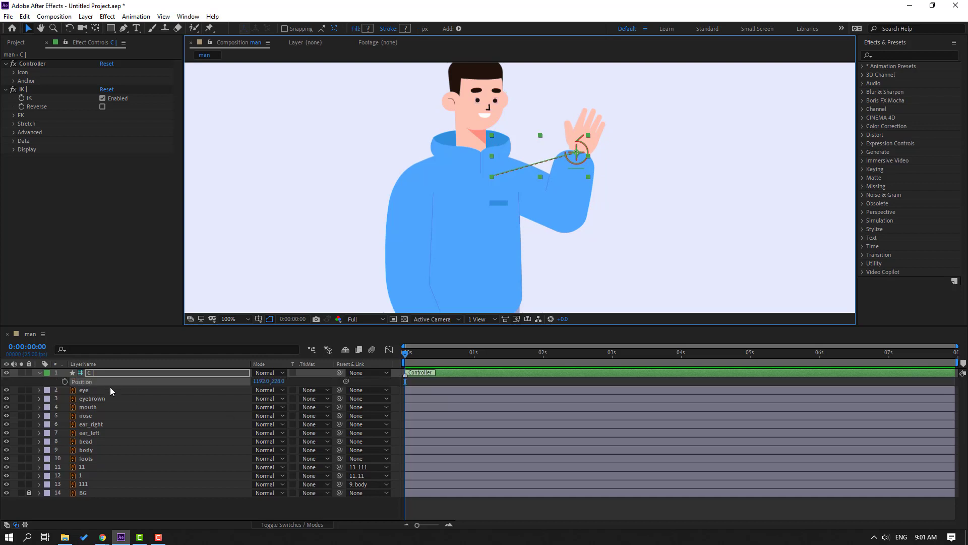
click(65, 381)
drag(260, 381, 289, 382)
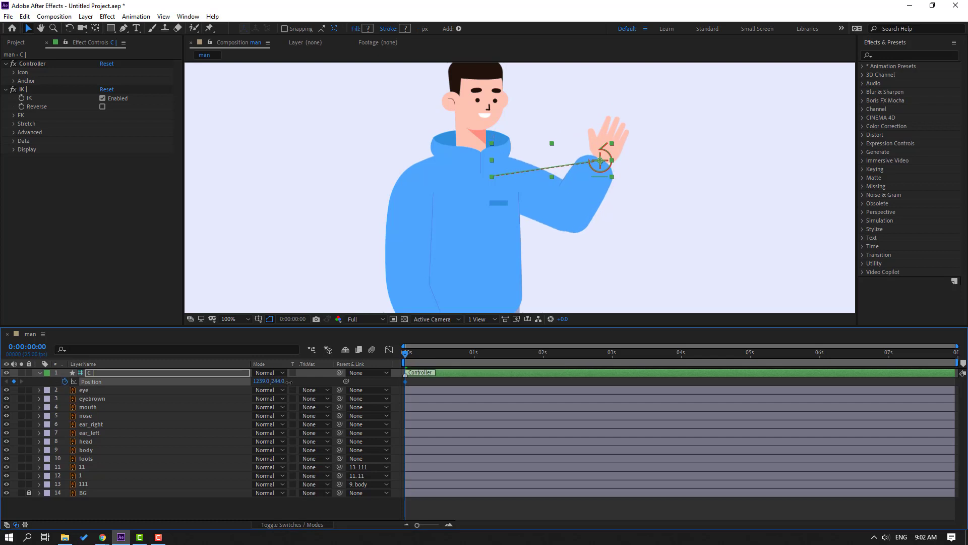
click(434, 348)
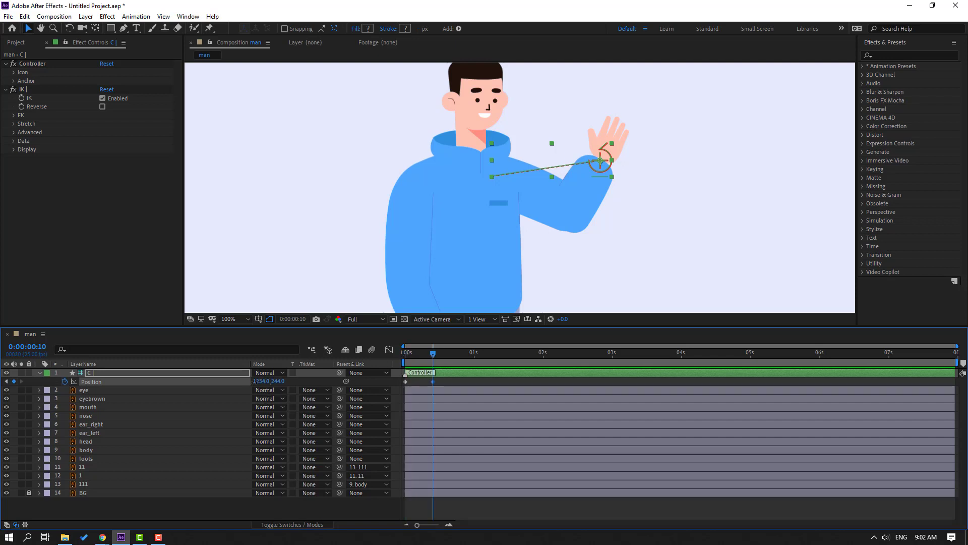
drag(254, 381, 234, 381)
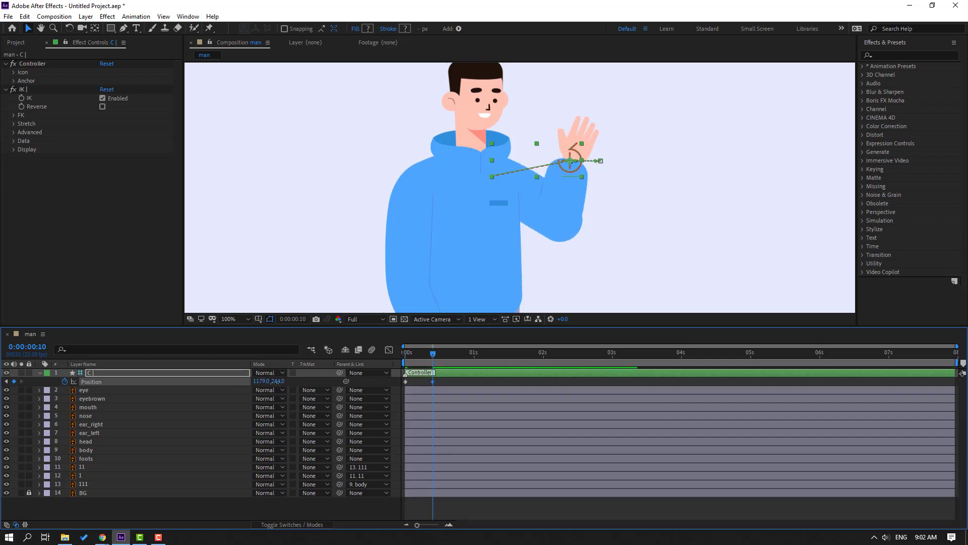
Step: Raise the waving hand by setting the controller's Position Y to 207 at frame 0 and 191 at 0:00:00:10
drag(434, 353, 404, 358)
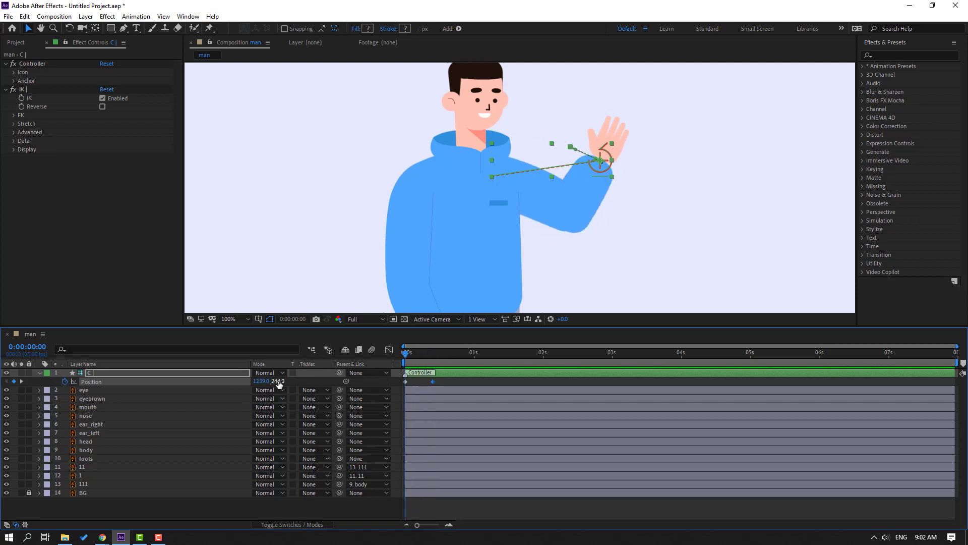
drag(279, 384, 260, 384)
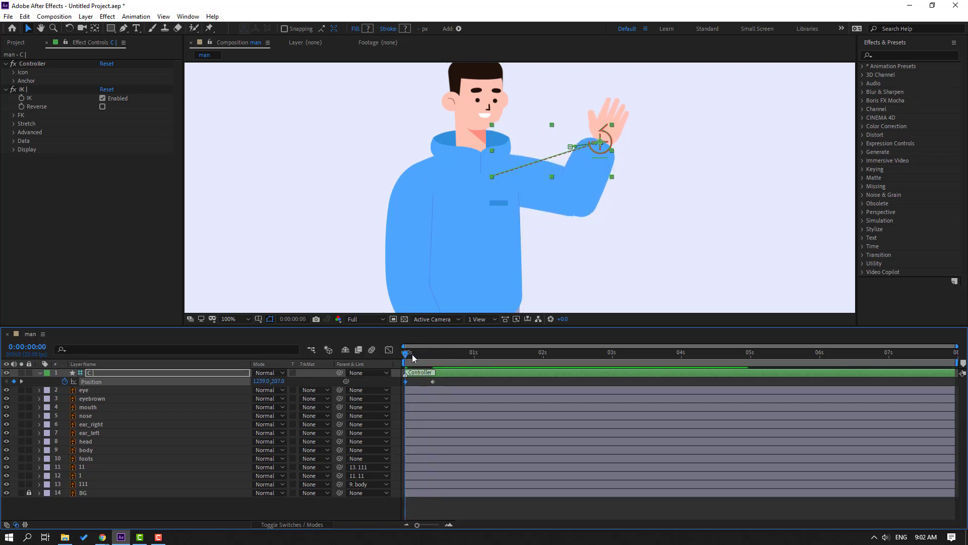
drag(412, 358, 433, 358)
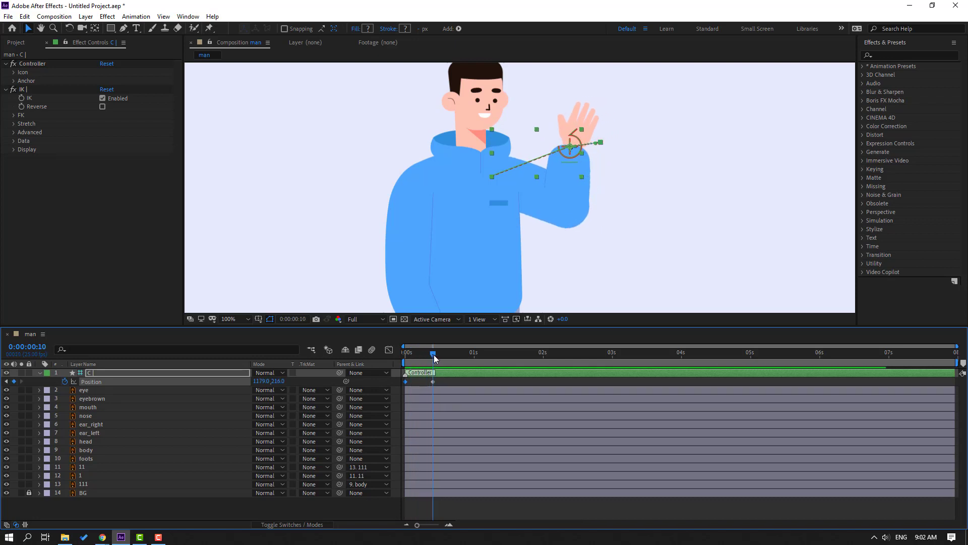
drag(279, 382, 266, 381)
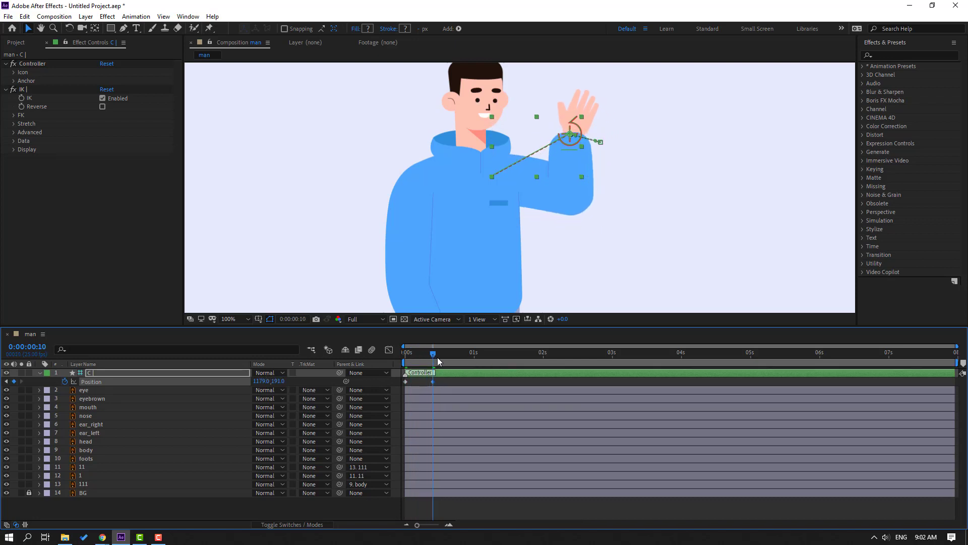
Step: Copy the controller's first Position keyframe to 0:00:00:20 and preview the wave with the work area ending just after it
mouse_move(436, 358)
mouse_down()
mouse_move(406, 357)
mouse_move(432, 356)
mouse_up()
key(shift+Page_Down)
click(408, 384)
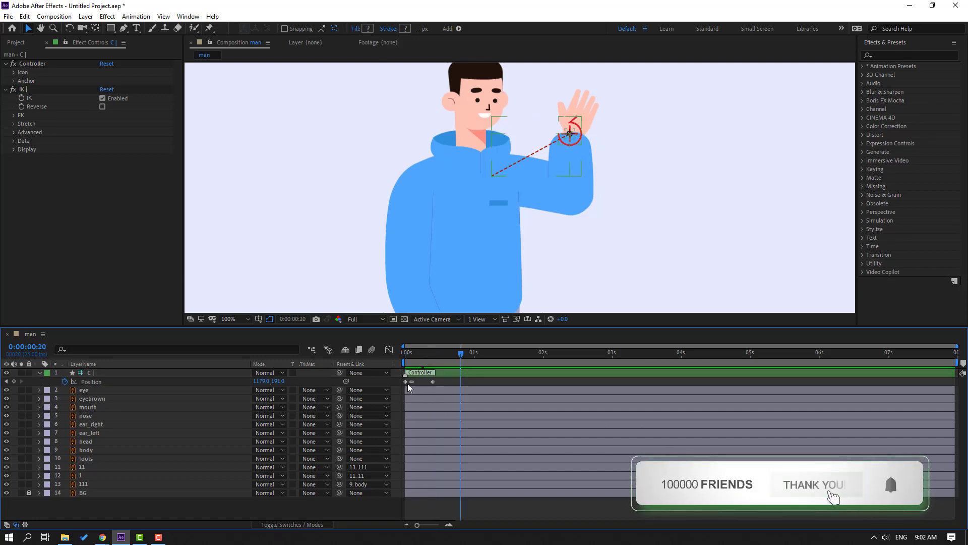
click(405, 382)
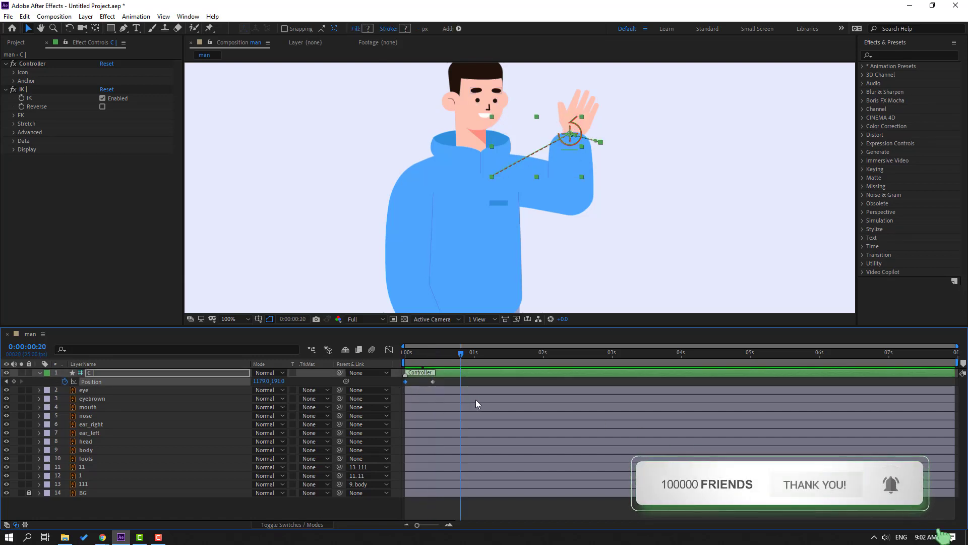
key(ctrl+c)
key(ctrl+v)
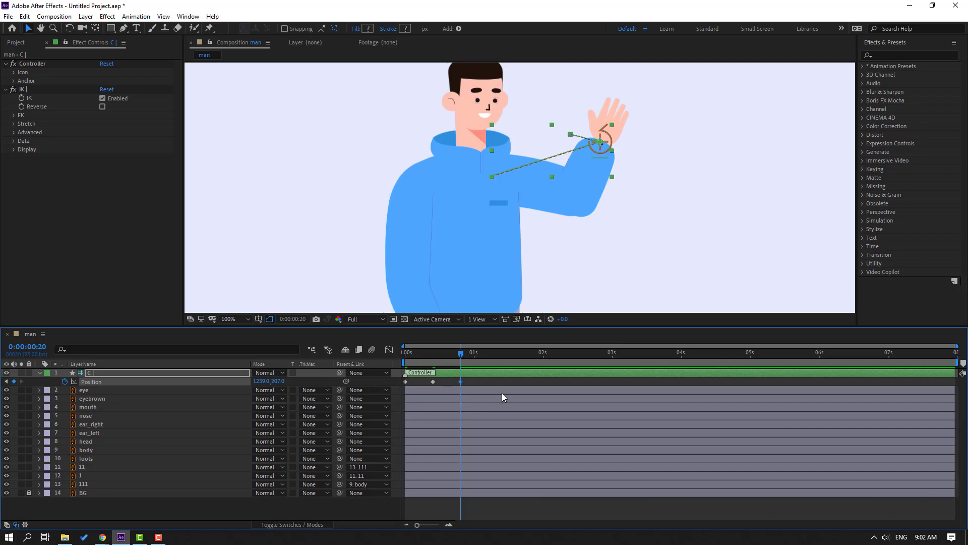
key(space)
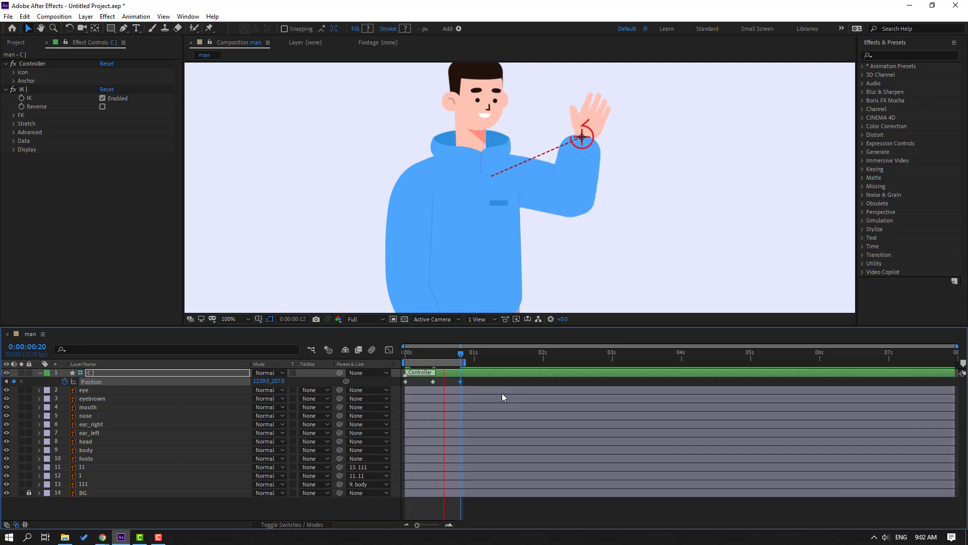
drag(449, 356, 356, 367)
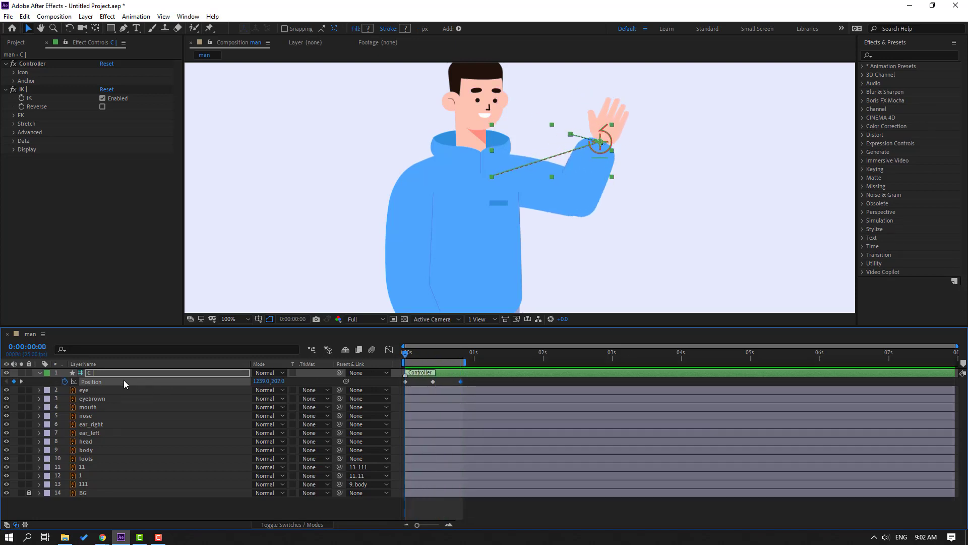
Step: Keyframe the controller's Rotation at 18° on frame 0 and -35° at 0:00:00:10
click(102, 372)
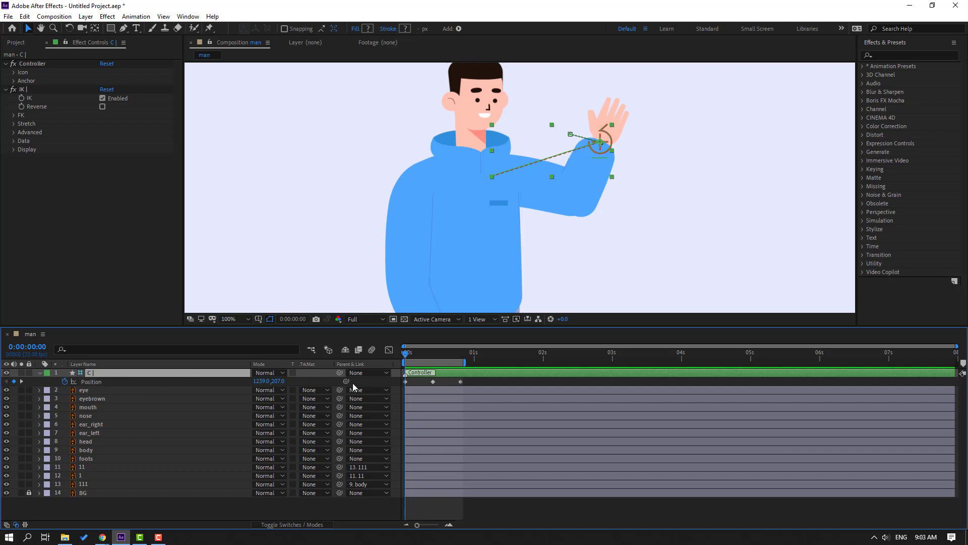
key(shift+r)
click(65, 391)
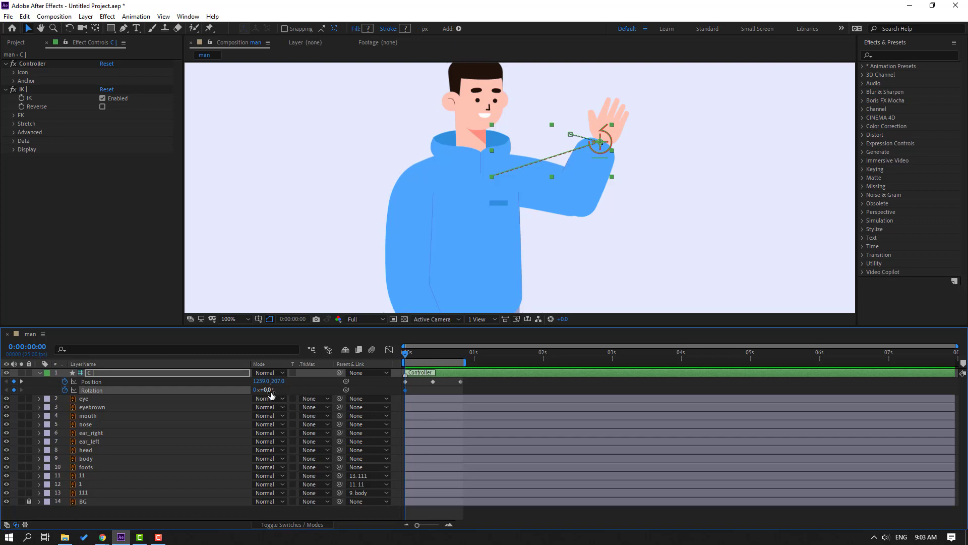
drag(271, 395, 280, 393)
click(433, 355)
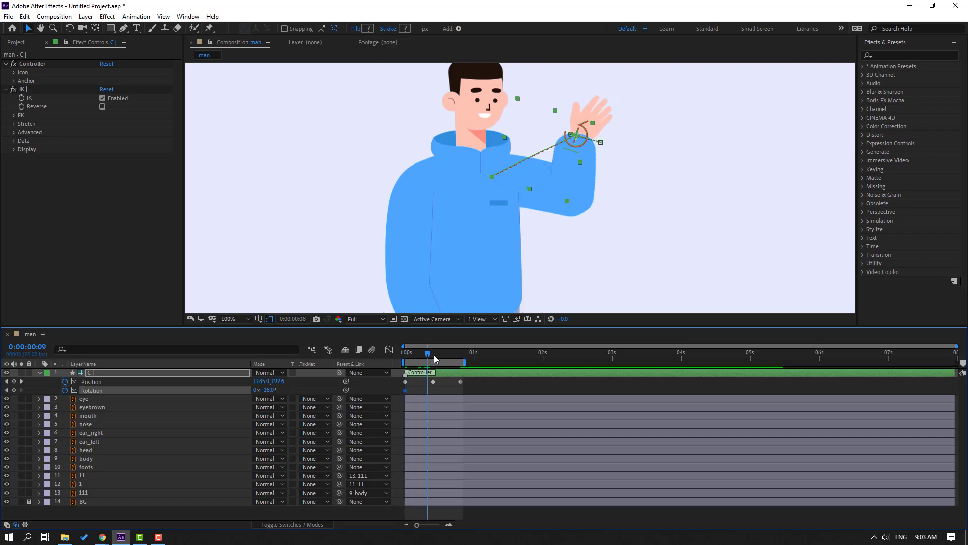
drag(269, 390, 248, 396)
Step: Copy the controller's first Rotation keyframe to 0:00:00:20
click(461, 355)
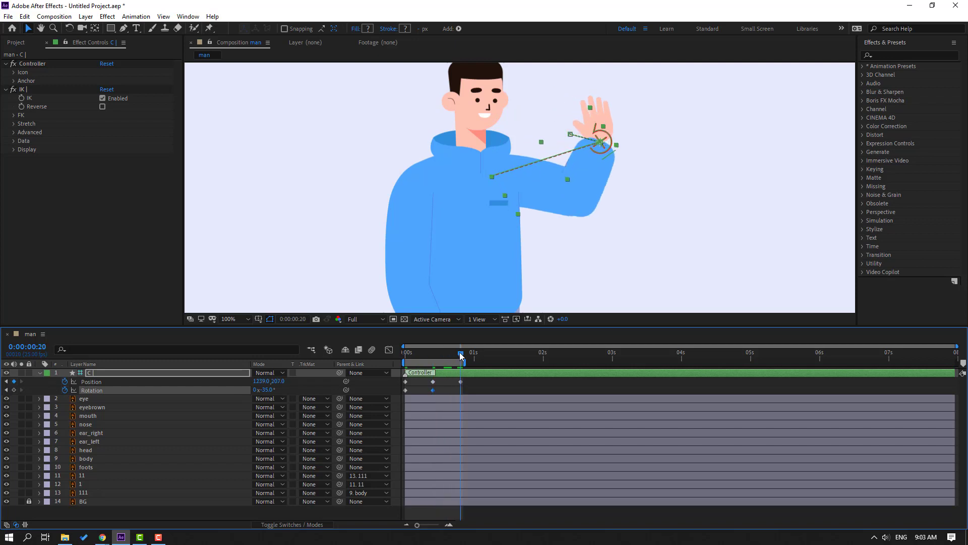
click(405, 389)
key(ctrl+c)
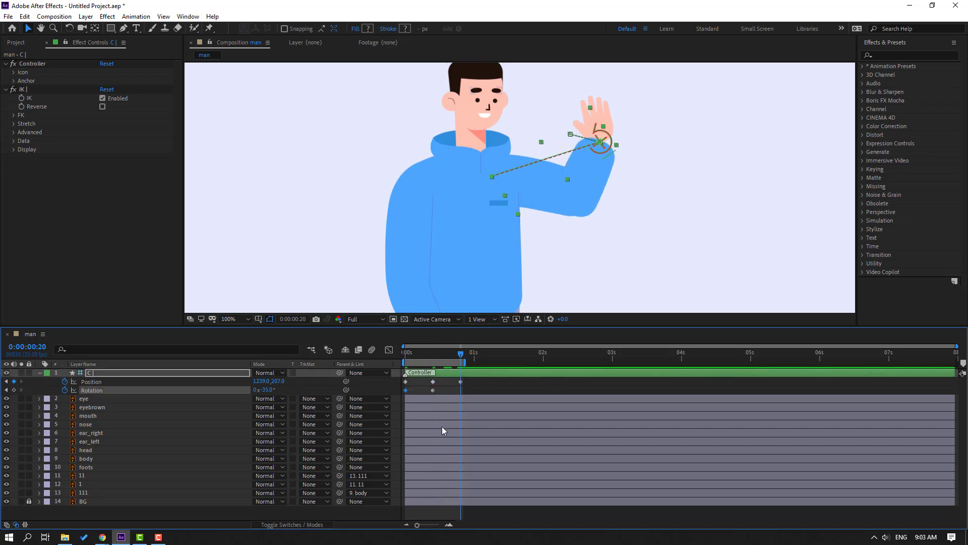
key(ctrl+v)
Step: Apply Easy Ease to all of the controller's Position and Rotation keyframes and preview the wave
drag(471, 380, 397, 395)
right_click(432, 390)
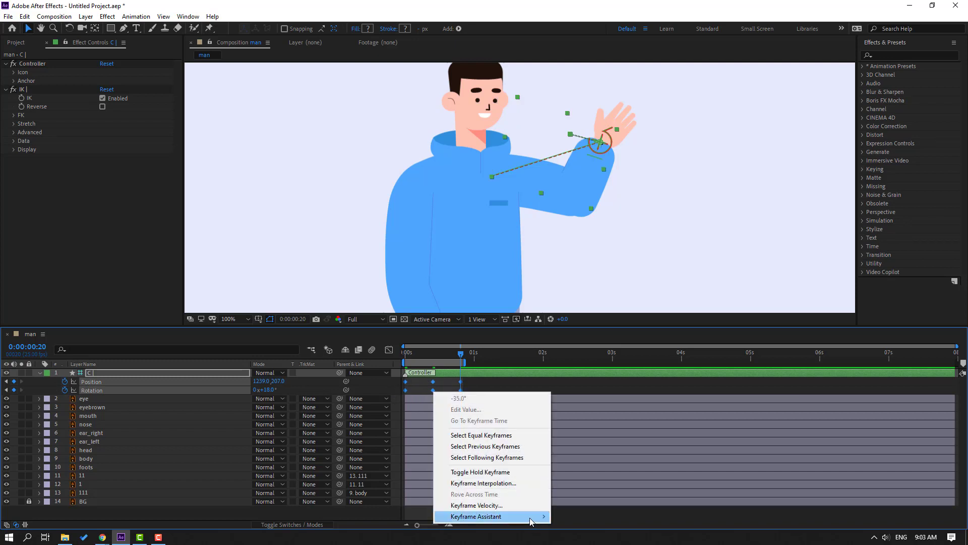
mouse_move(494, 516)
click(587, 462)
key(space)
click(534, 391)
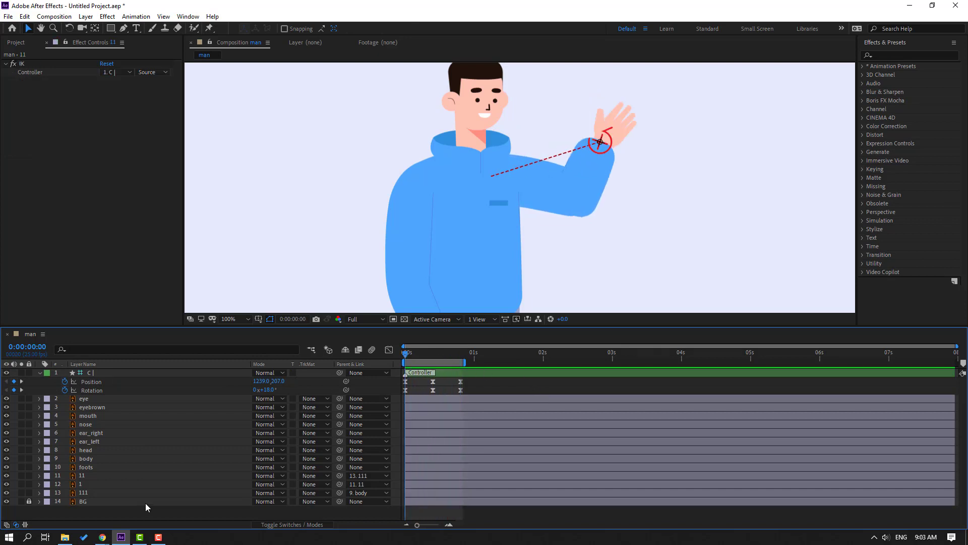
Step: Keyframe the Anchor Point of forearm layer 11 at frame 0 with the value 41.0, 146.9 to adjust the elbow joint
click(83, 477)
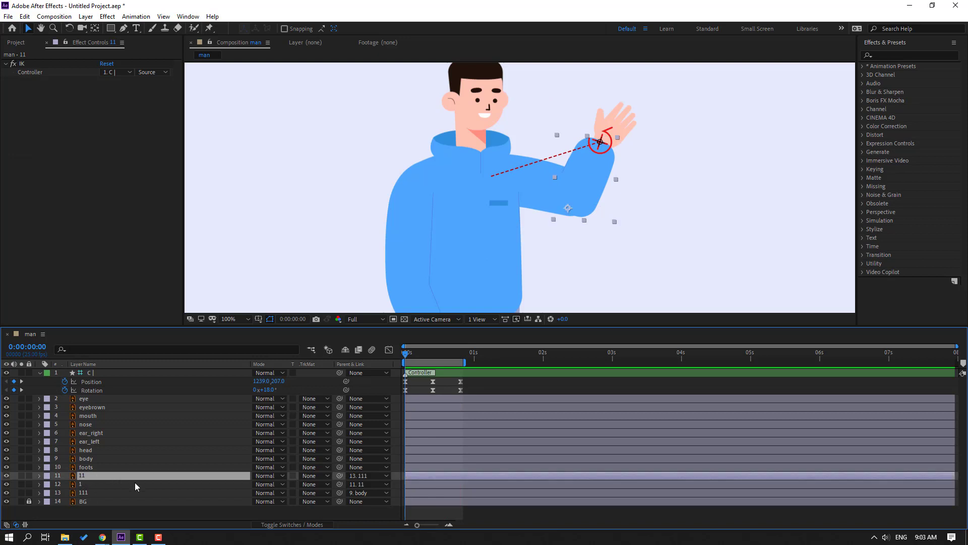
key(a)
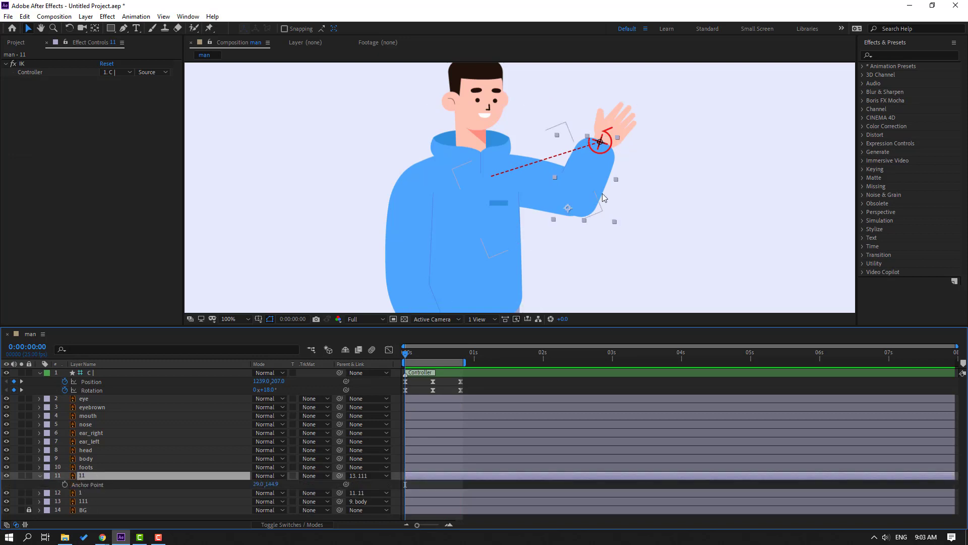
key(period)
drag(715, 236, 554, 225)
scroll(619, 231, up, 1)
click(65, 485)
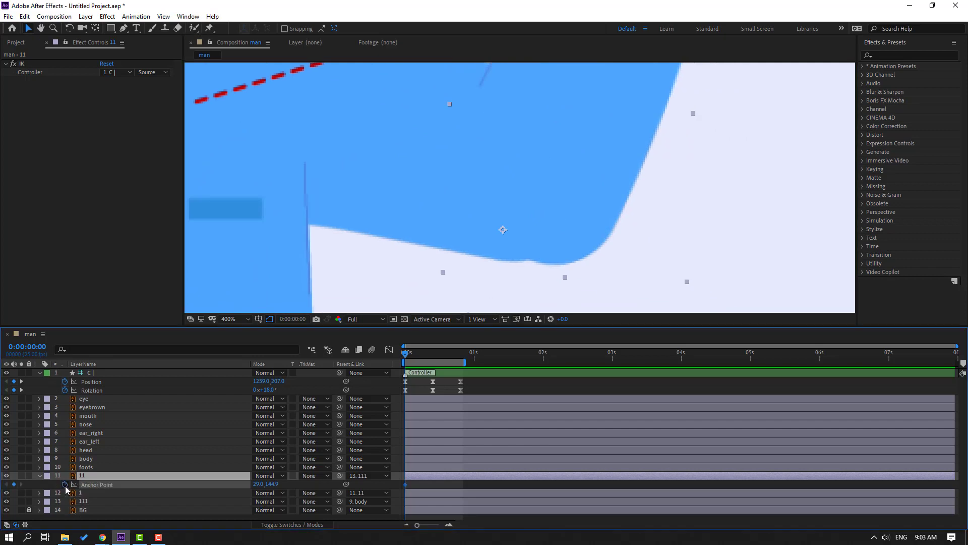
drag(272, 485, 266, 485)
scroll(544, 201, down, 2)
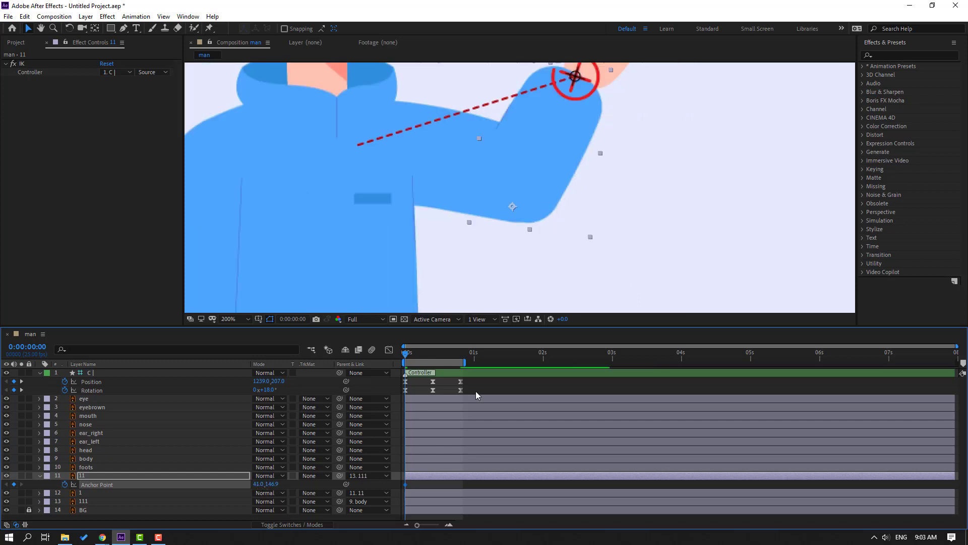
Step: Keyframe the Anchor Point of layer 11 at 0:00:00:10 with the value 29.0, 146.9 and preview the elbow
drag(406, 354, 434, 357)
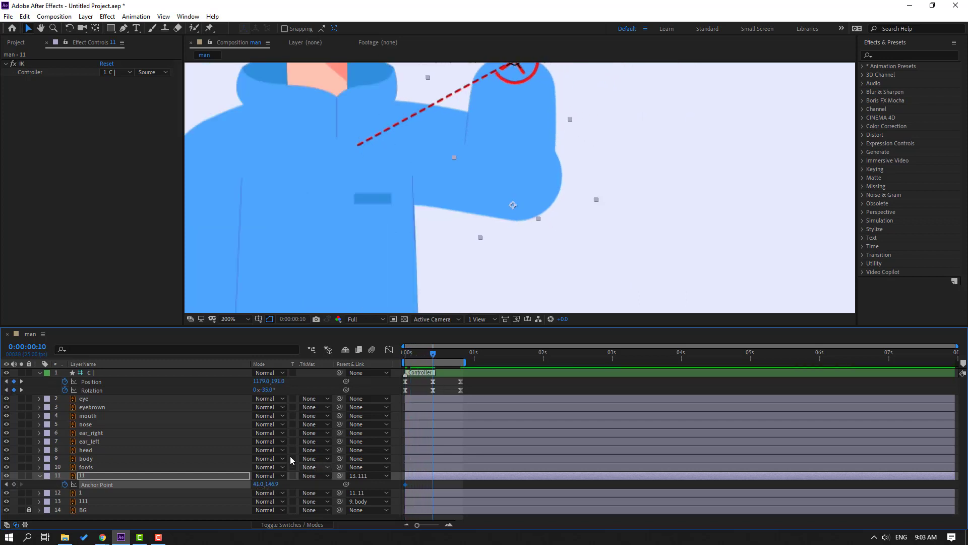
drag(261, 484, 255, 484)
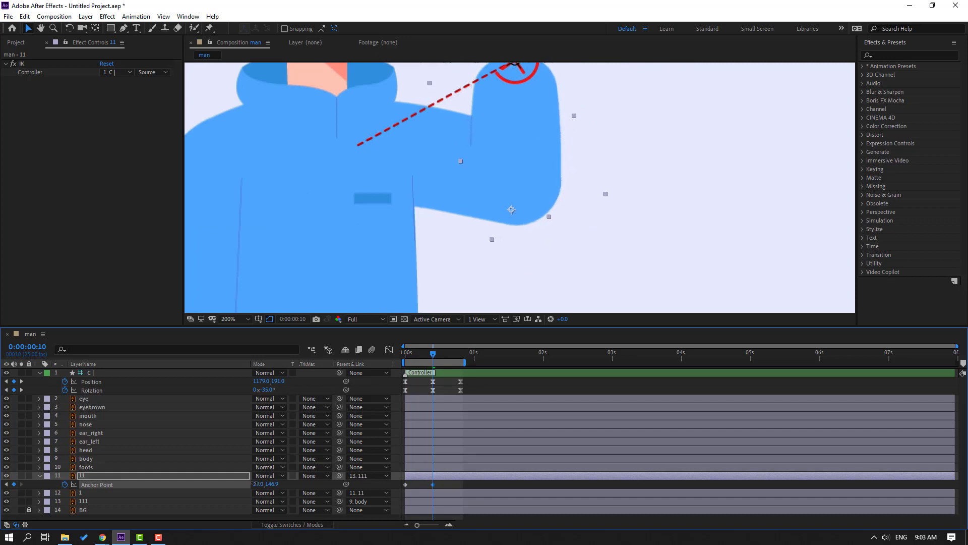
key(space)
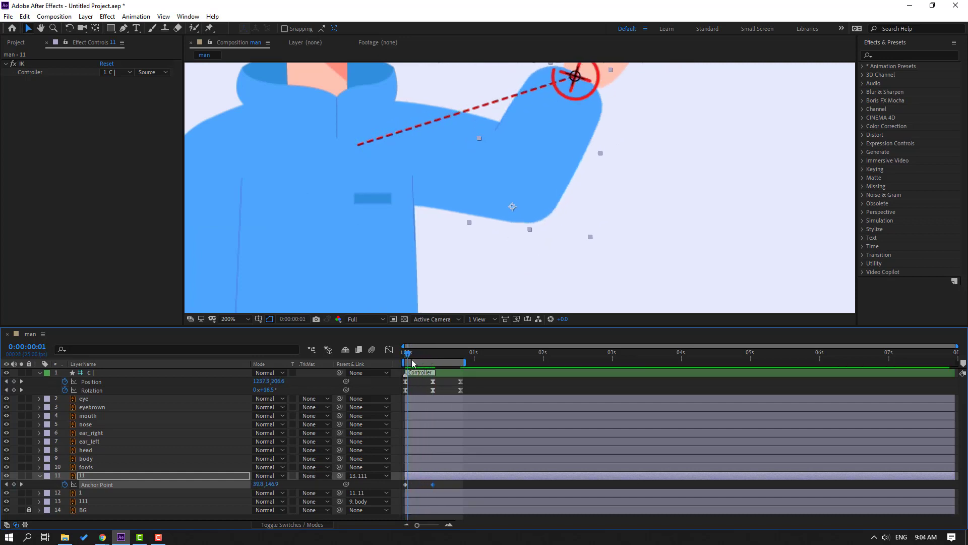
Step: Copy layer 11's first Anchor Point keyframe to 0:00:00:20
drag(435, 363, 460, 363)
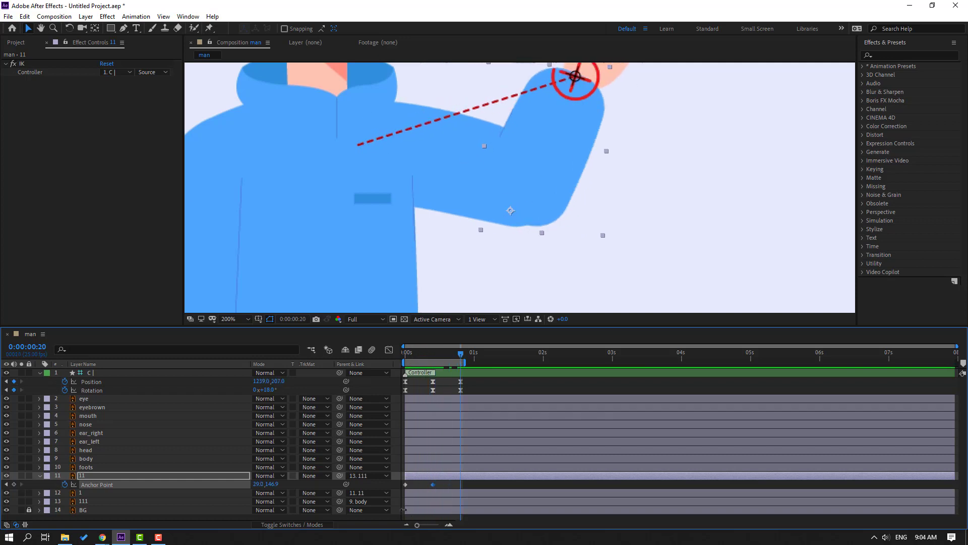
click(405, 484)
key(ctrl+v)
Step: Apply Easy Ease to all three Anchor Point keyframes of layer 11 and preview the wave
drag(470, 481, 401, 494)
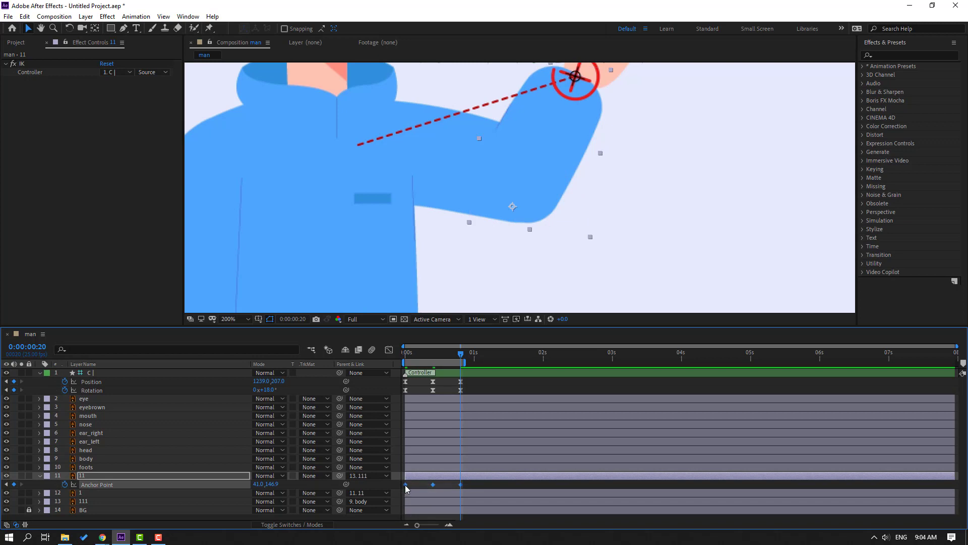
right_click(406, 485)
mouse_move(464, 476)
click(544, 413)
click(526, 481)
scroll(480, 183, down, 1)
drag(342, 215, 410, 243)
key(space)
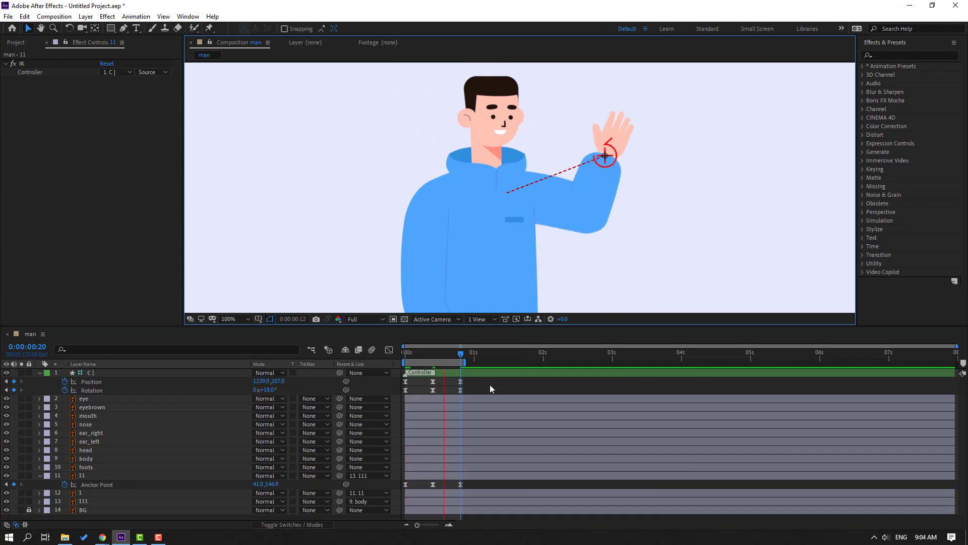
Step: Return to frame 0 and collapse the keyframed properties of layer 11 and the controller layer
click(405, 353)
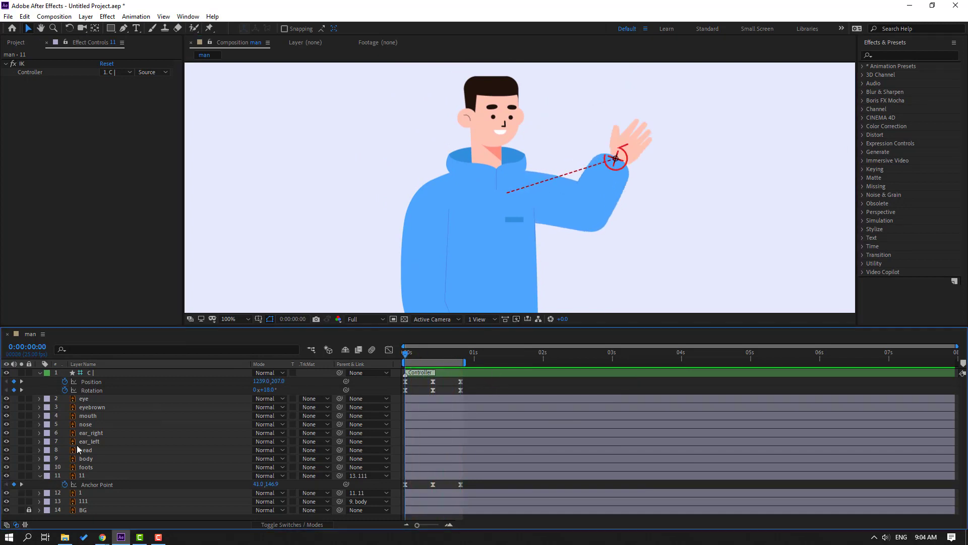
click(38, 476)
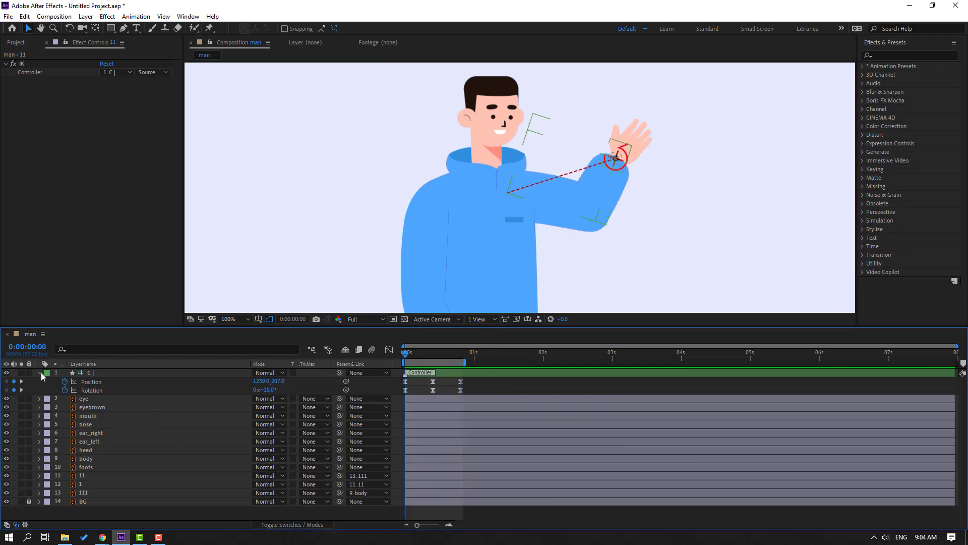
click(39, 373)
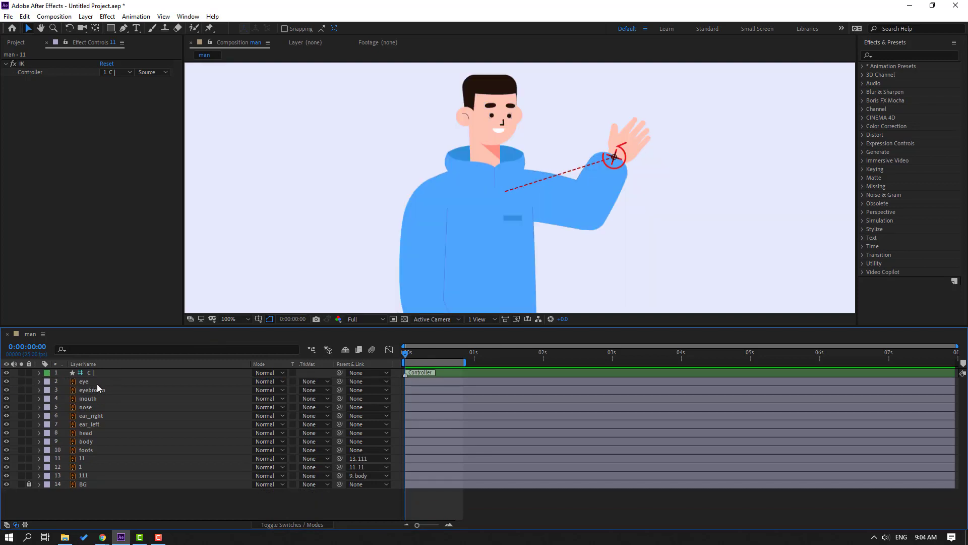
Step: Parent the eye, eyebrown, mouth, nose, ear_right and ear_left layers to head, and parent head to body
drag(97, 387, 101, 428)
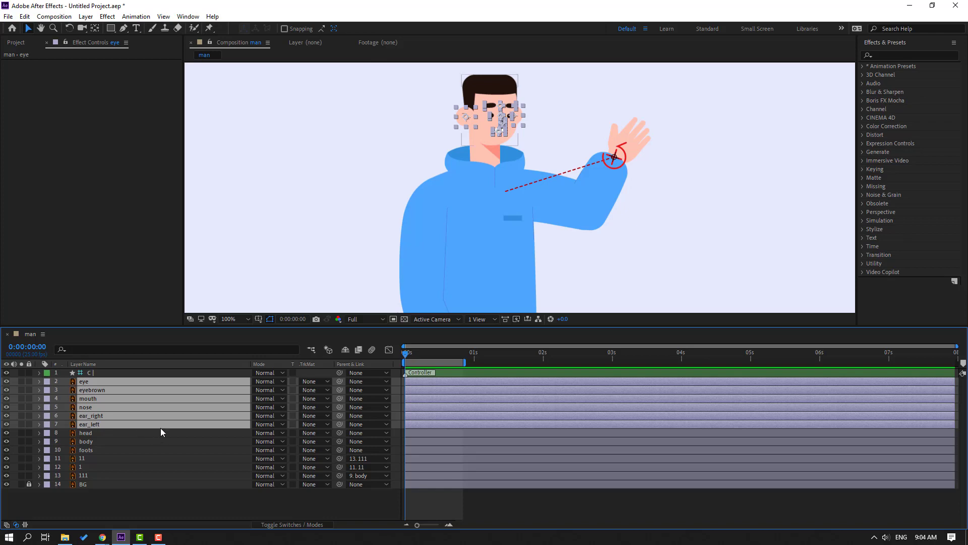
drag(339, 381, 95, 432)
click(87, 434)
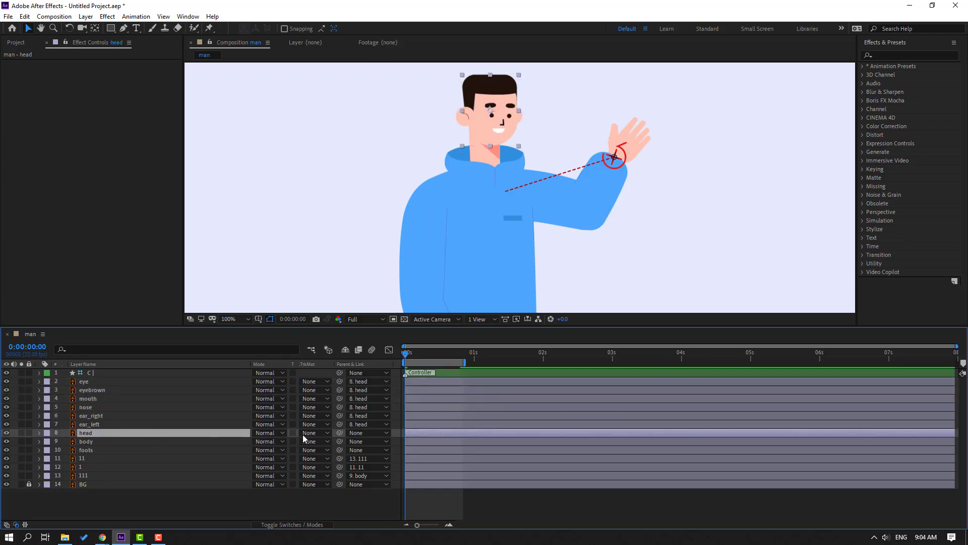
drag(340, 432, 84, 441)
Step: Keyframe the body layer's Rotation at -2° on frame 0 and again at 0:00:00:21
click(90, 445)
key(r)
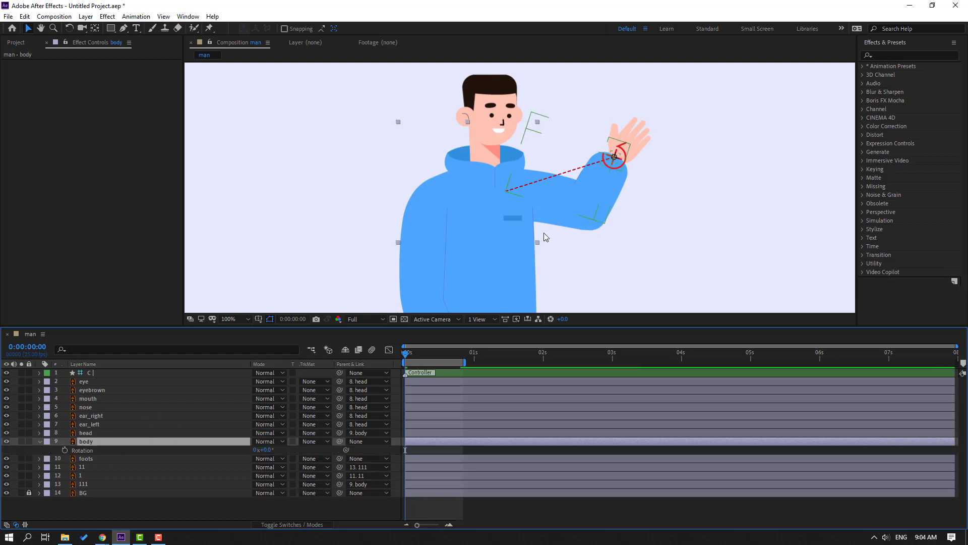
key(comma)
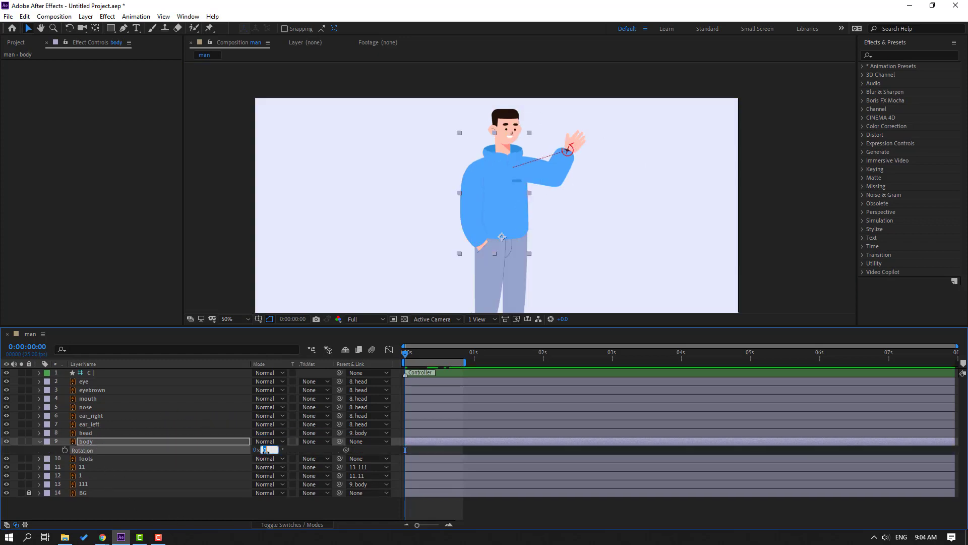
key(Return)
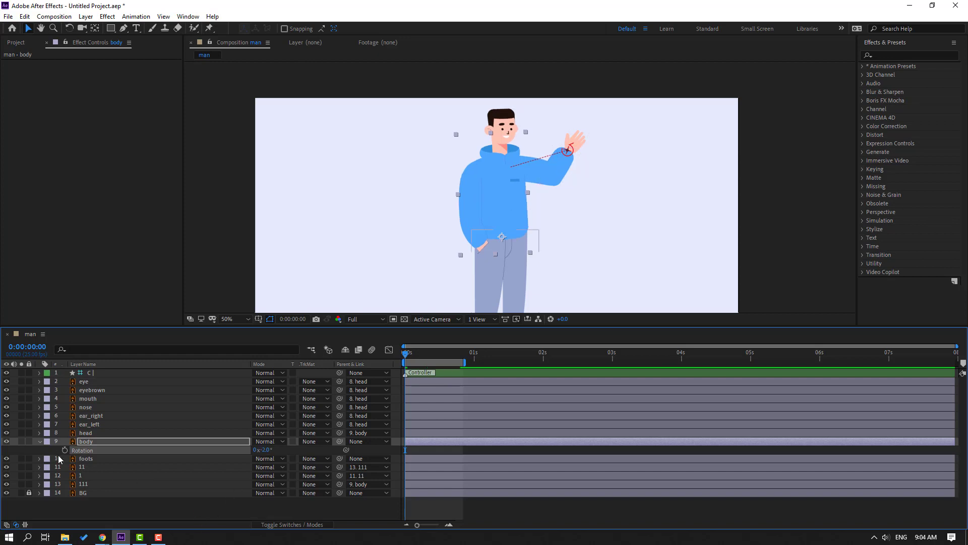
click(65, 450)
drag(444, 359, 464, 359)
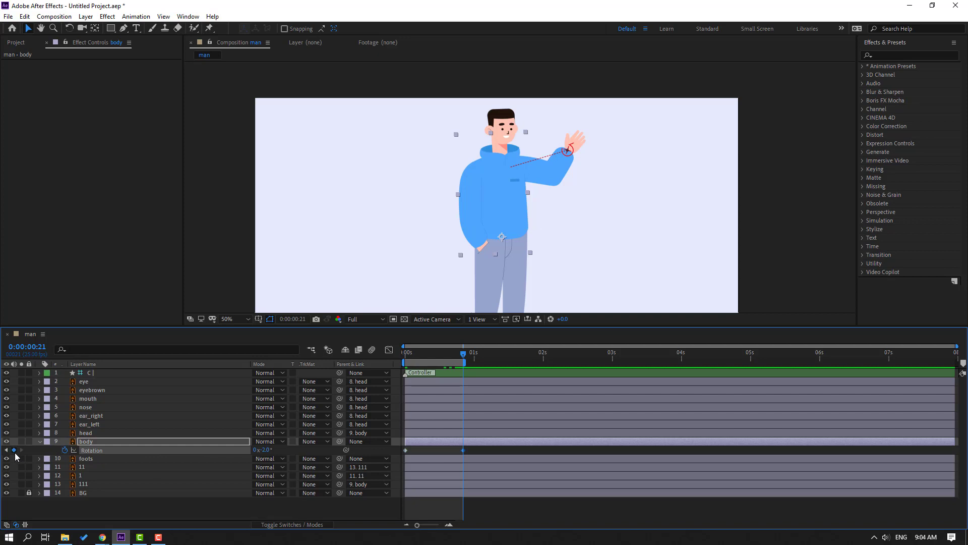
Step: Keyframe the body layer's Rotation at 1° at 0:00:00:10
drag(444, 355, 432, 356)
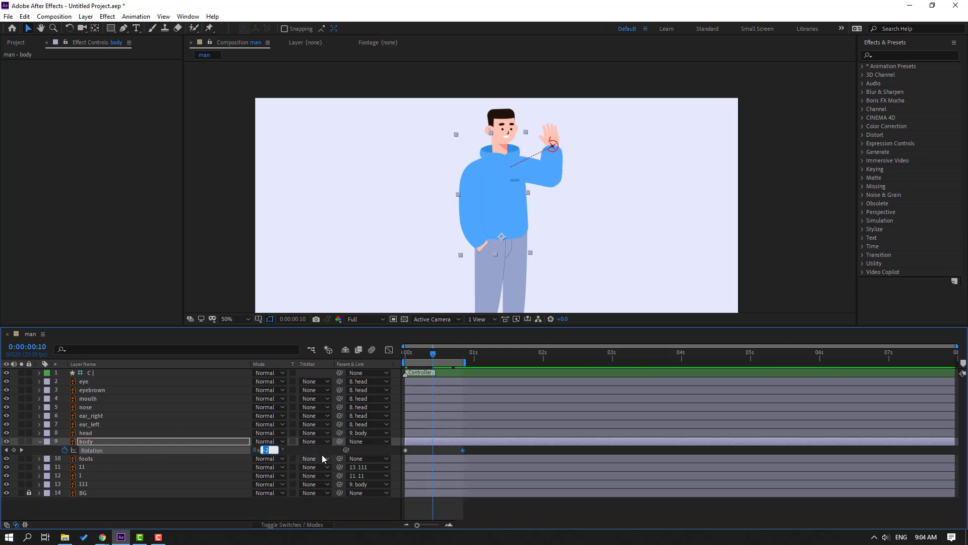
text(1)
key(Return)
Step: Apply Easy Ease to all three body Rotation keyframes and preview the body sway
drag(470, 450, 404, 453)
right_click(404, 452)
mouse_move(416, 442)
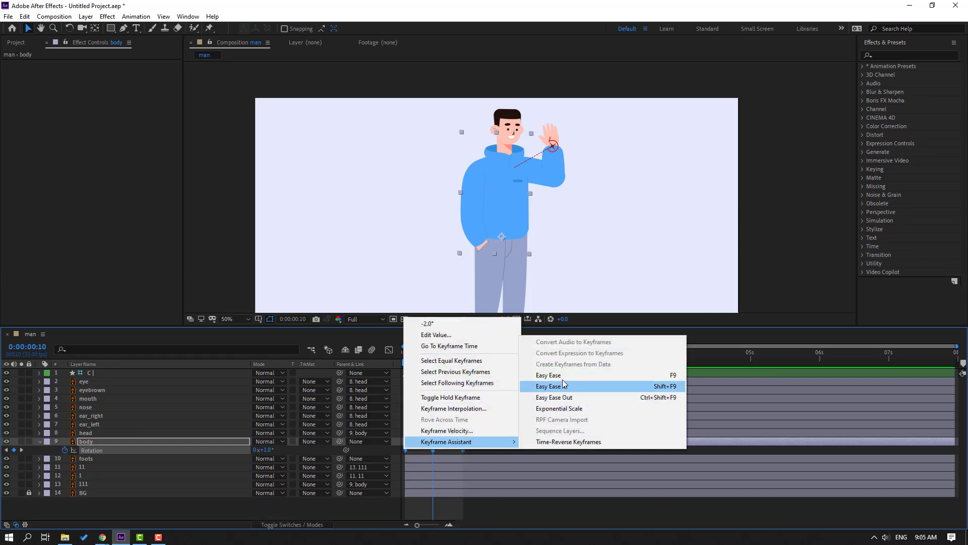
click(560, 373)
click(586, 506)
key(space)
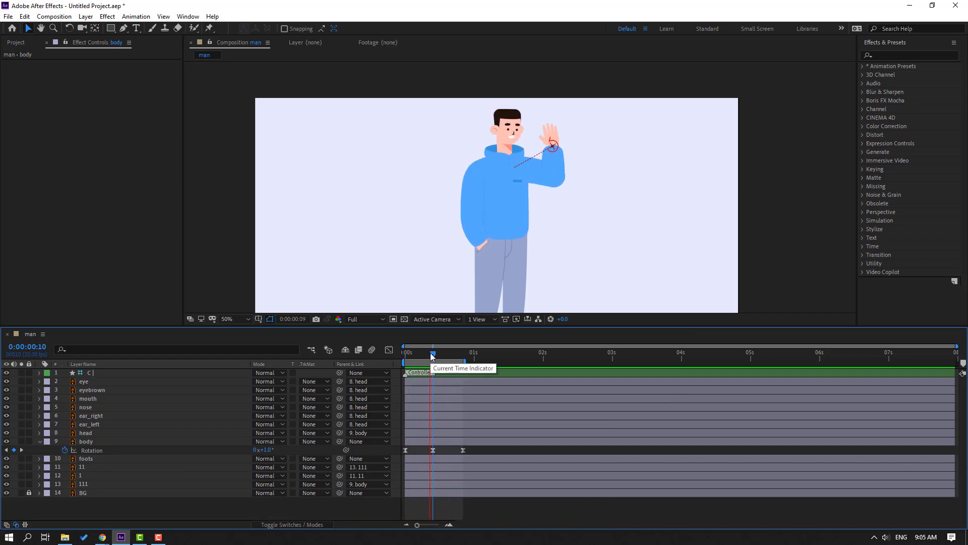
Step: Unlink the eye layer's Scale proportions and keyframe its Scale at 100, 100% at 0:00:00:05
drag(432, 356, 404, 357)
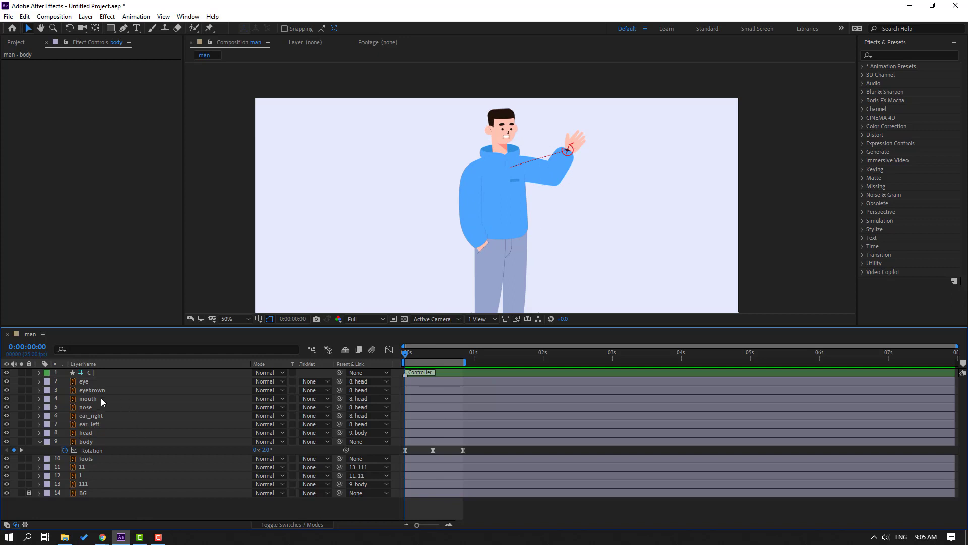
click(81, 381)
scroll(484, 222, up, 4)
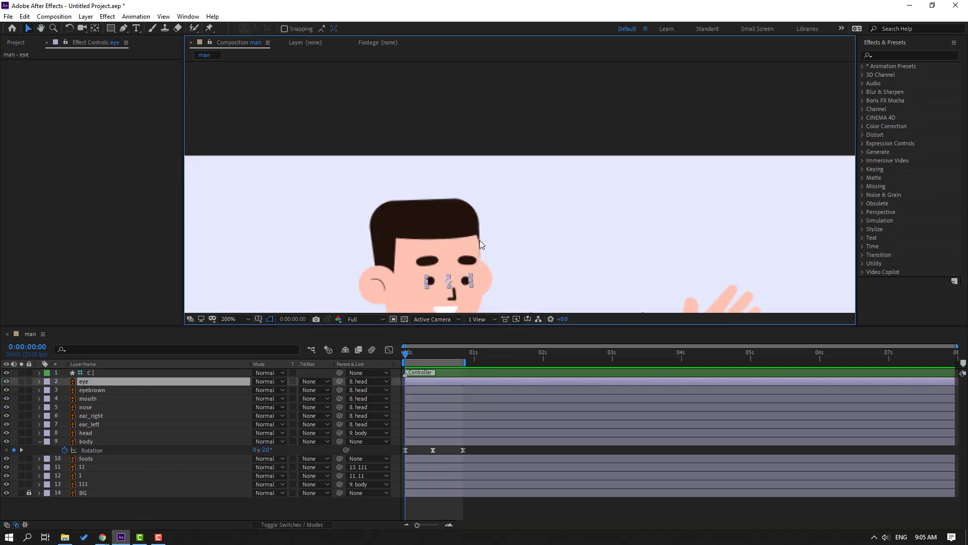
key(s)
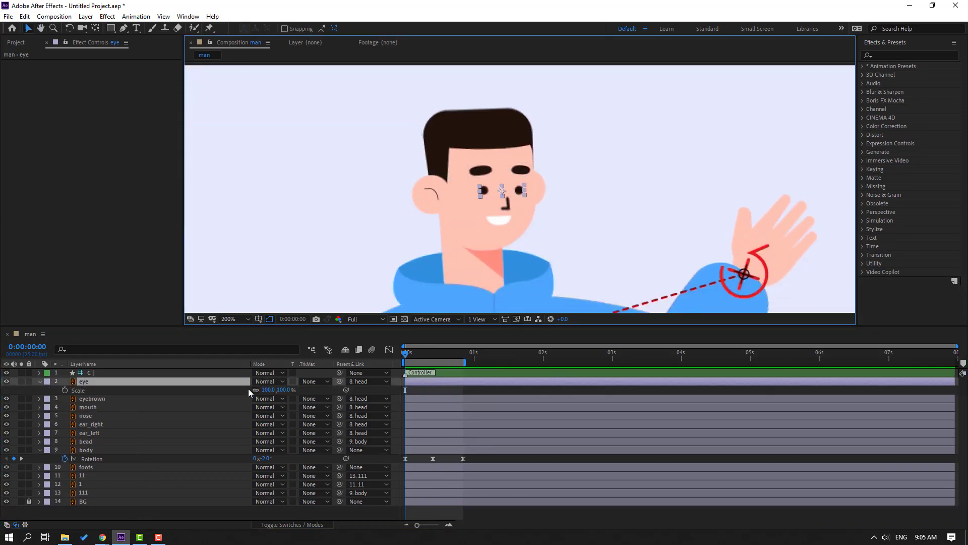
click(255, 390)
drag(410, 354, 422, 355)
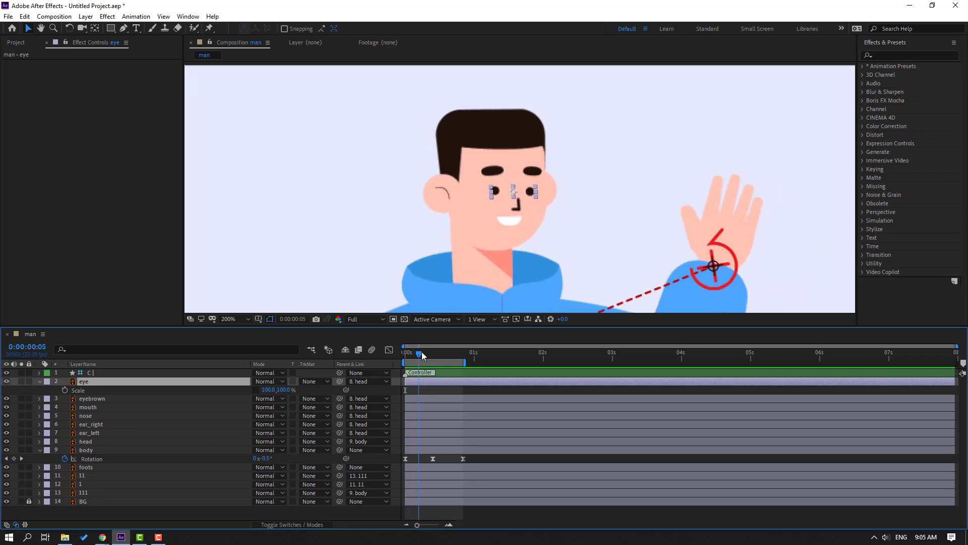
click(65, 390)
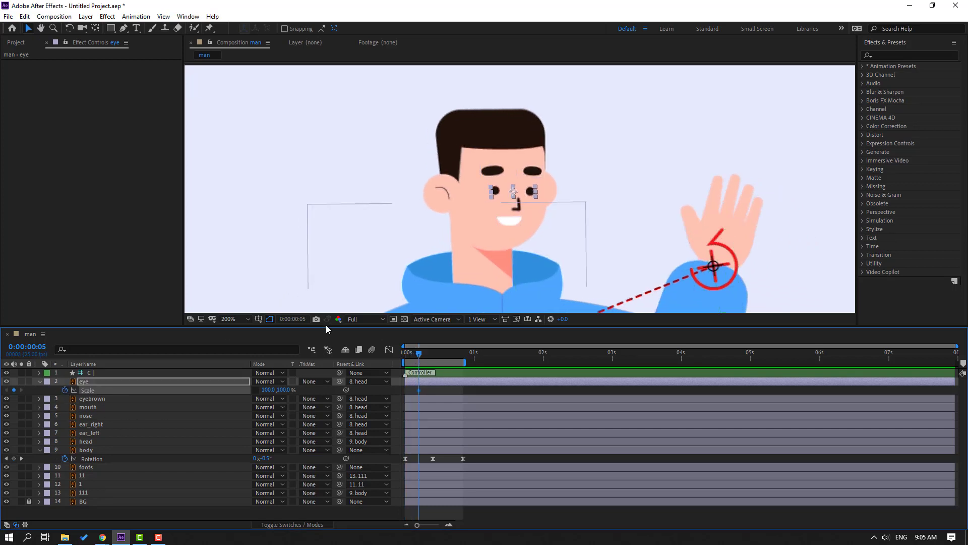
Step: Close the eyes at 0:00:00:08 by keyframing the eye layer's vertical Scale at 5%
key(Page_Down)
key(Page_Down)
key(Page_Down)
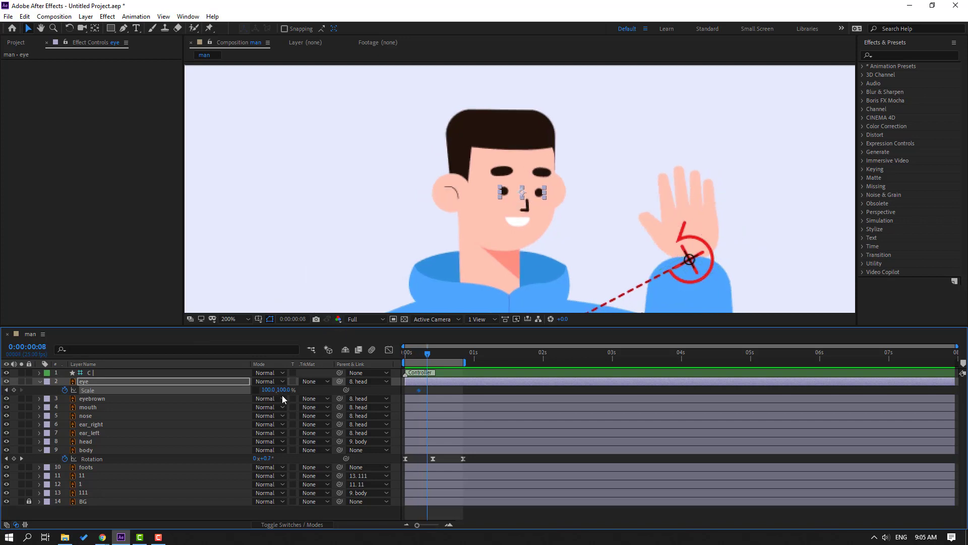
key(Return)
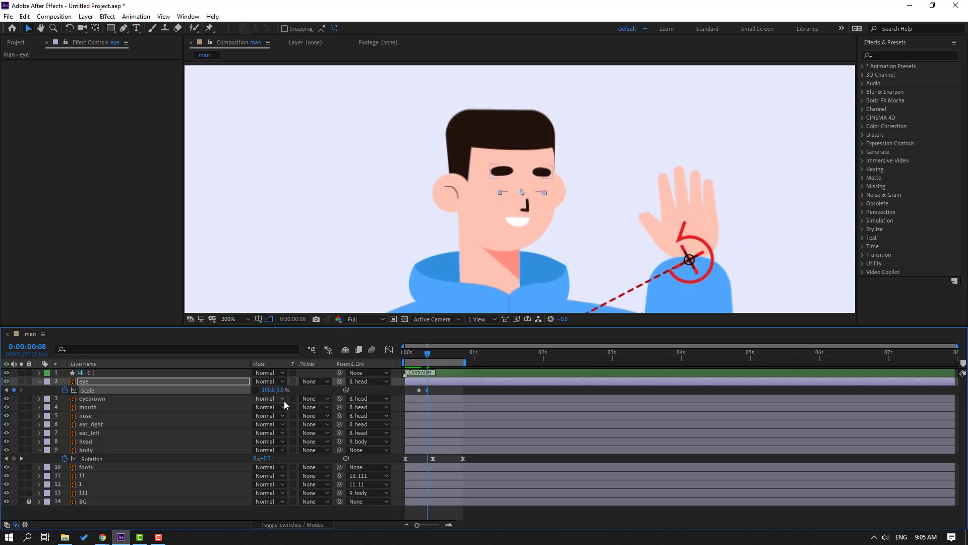
Step: Reopen the eyes at 0:00:00:11 by keyframing the eye layer's vertical Scale at 100%
key(Page_Down)
key(Page_Down)
key(Page_Down)
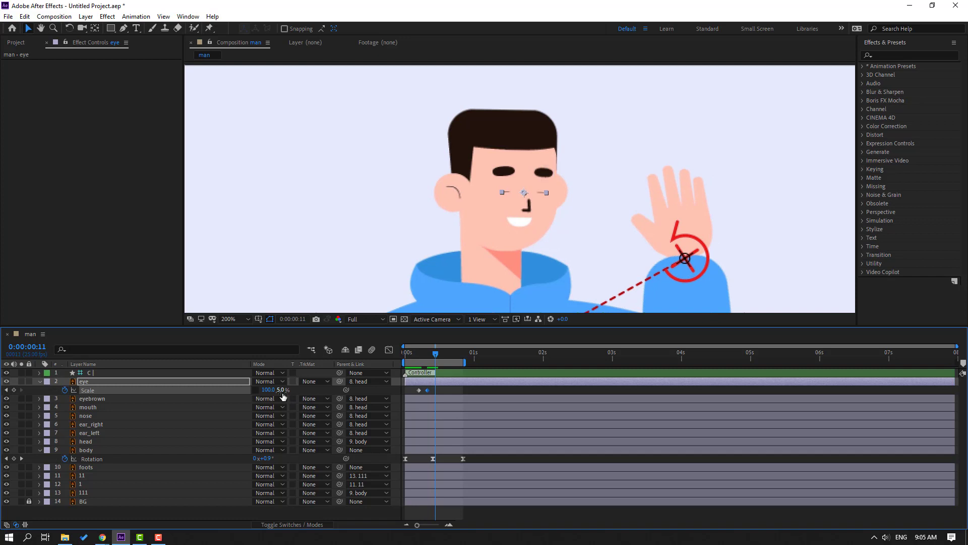
text(100)
key(Return)
Step: Apply Easy Ease to all three eye Scale keyframes and preview the blink
drag(444, 391, 421, 397)
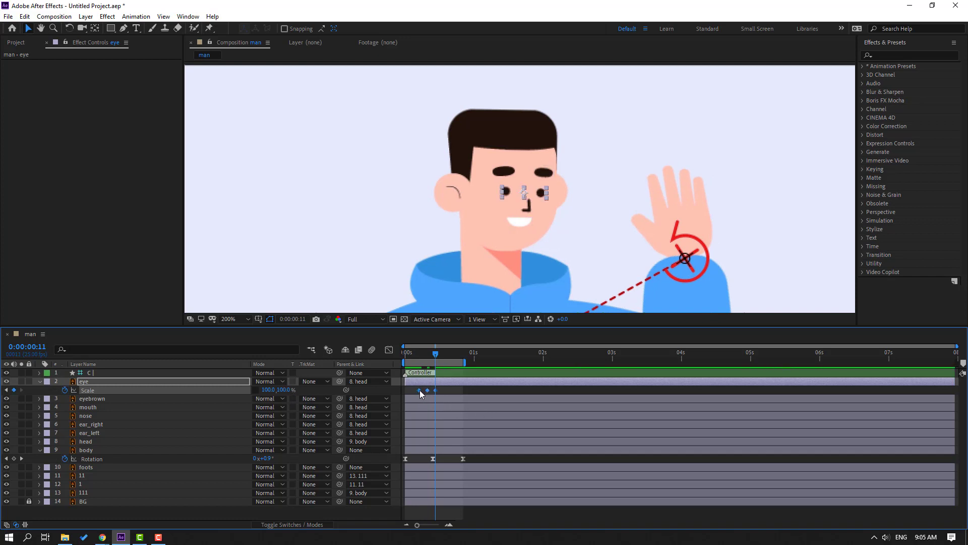
right_click(420, 392)
mouse_move(507, 515)
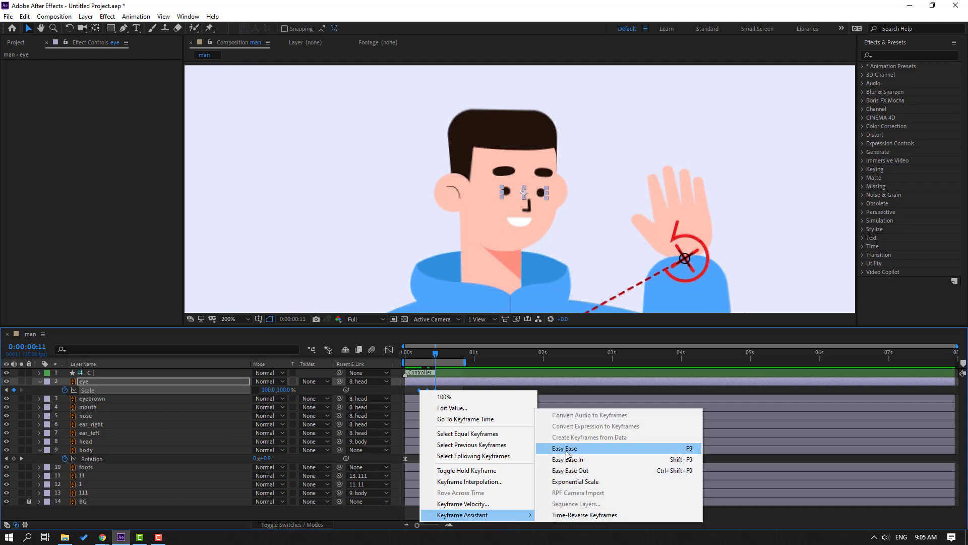
click(564, 449)
drag(566, 244, 548, 214)
key(space)
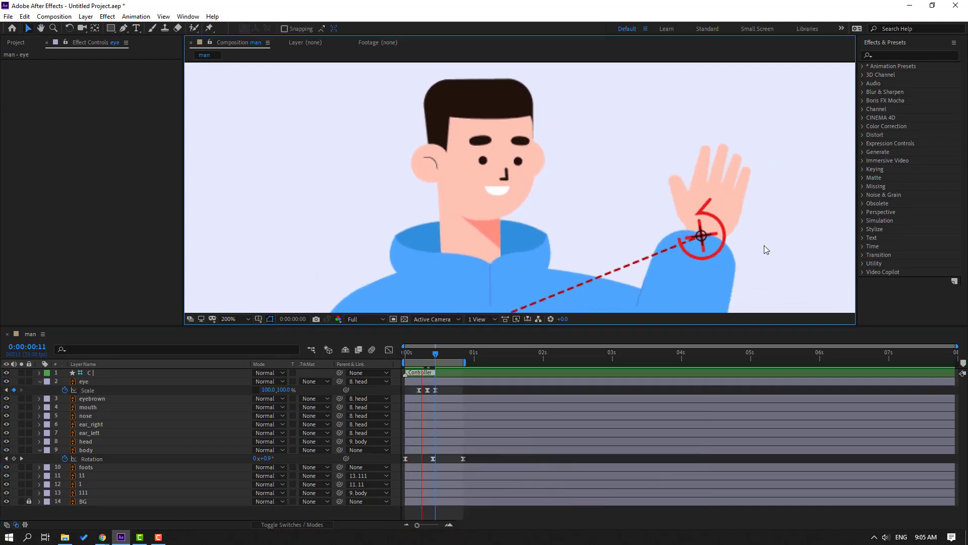
scroll(615, 225, down, 1)
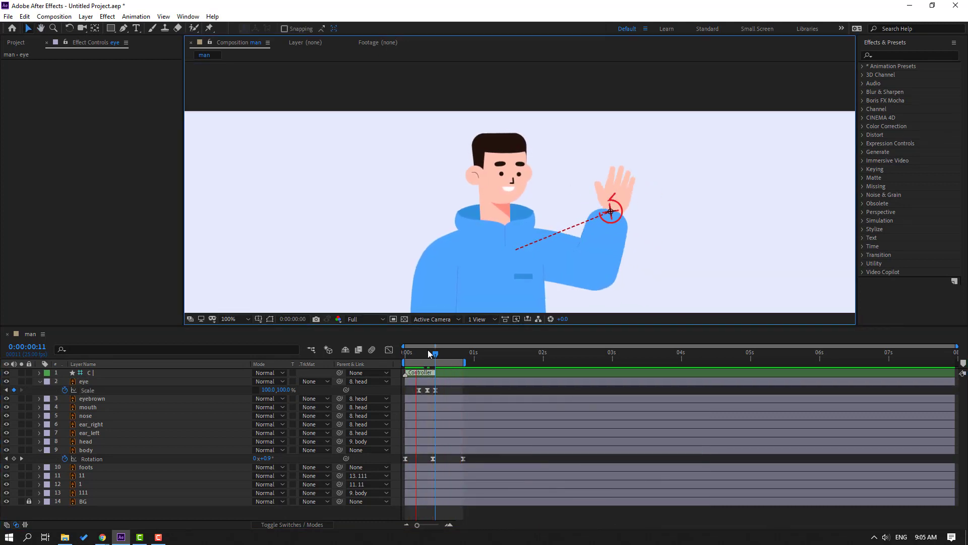
Step: At frame 0, solo the head layer and move its anchor point to the bottom centre of the chin
click(428, 354)
key(Home)
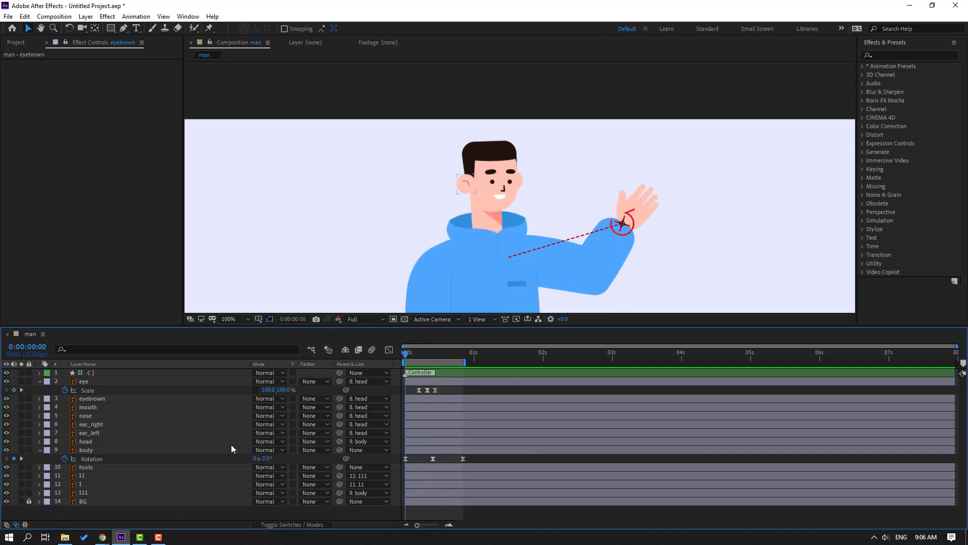
click(94, 441)
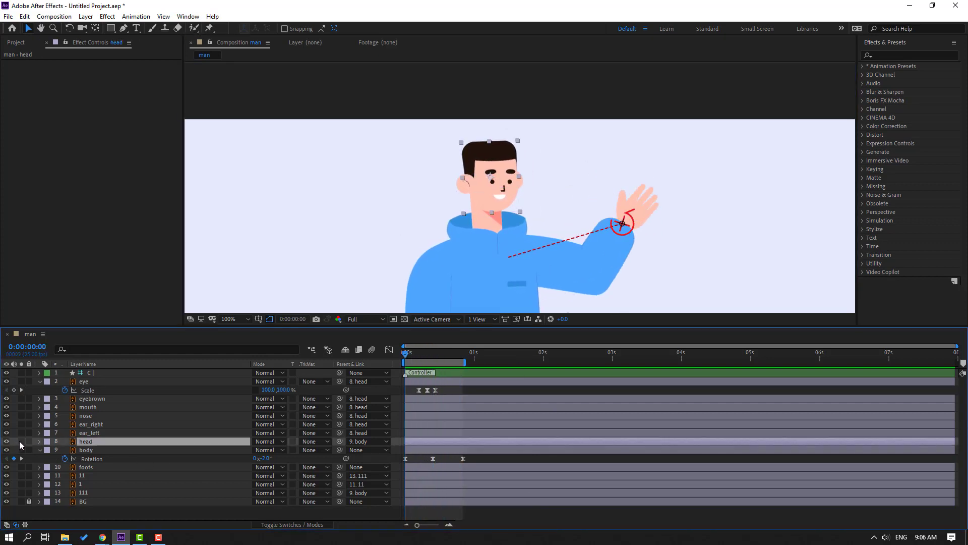
click(22, 441)
key(period)
click(95, 29)
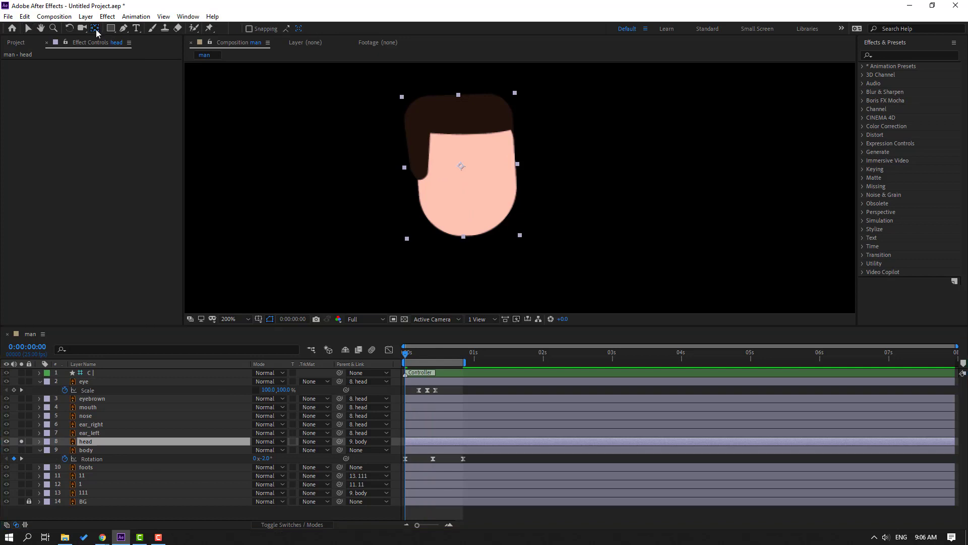
drag(461, 167, 463, 235)
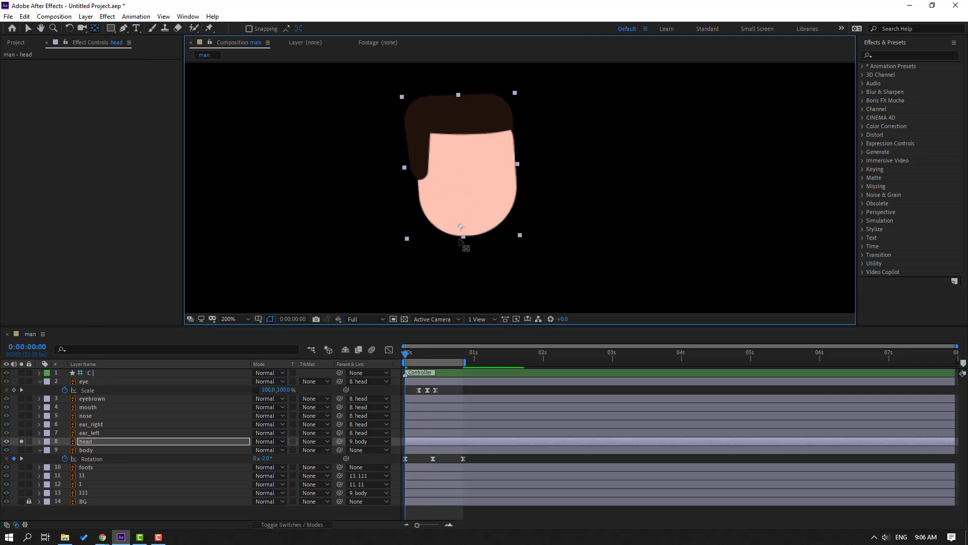
click(29, 28)
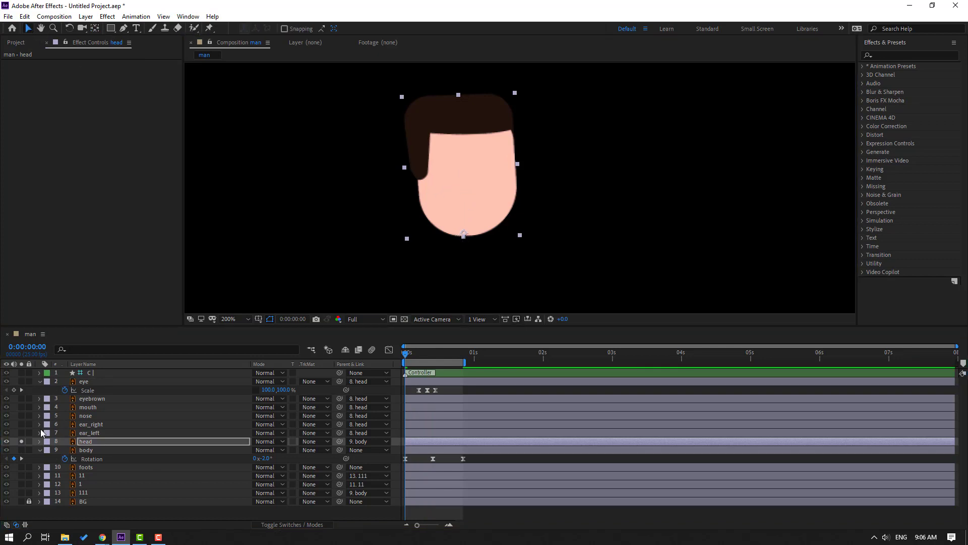
Step: Unsolo the head layer and keyframe its Rotation at -10° at frame 0
click(21, 441)
drag(340, 284, 347, 250)
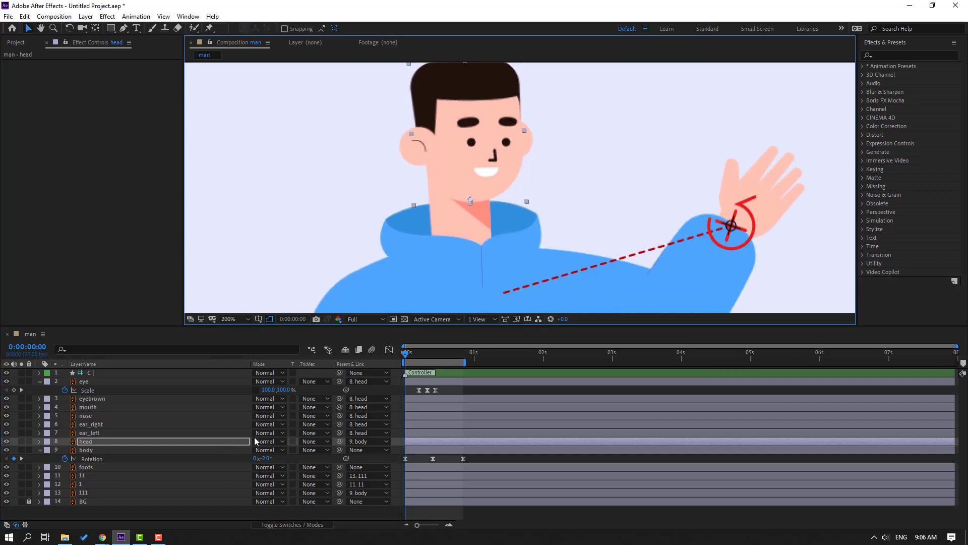
key(r)
click(65, 450)
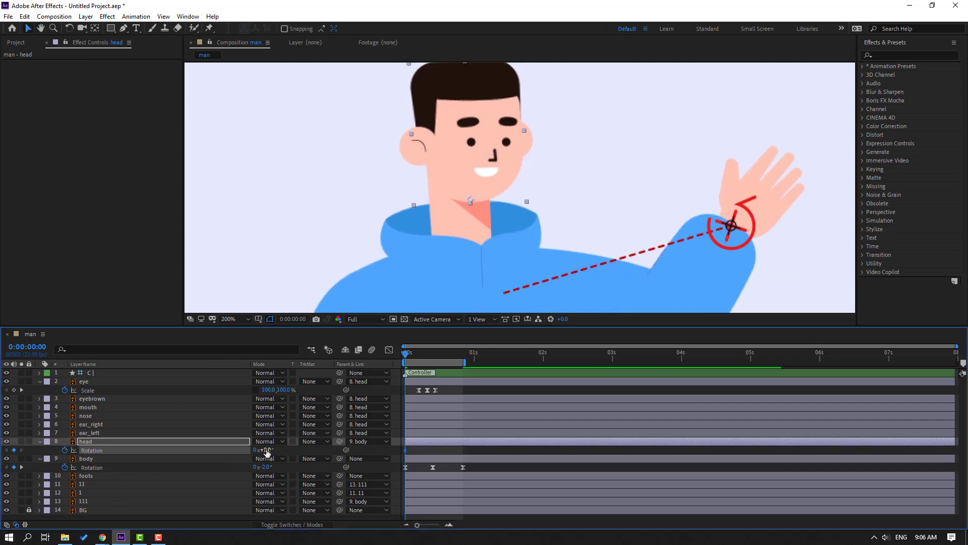
drag(263, 449, 260, 449)
scroll(512, 218, down, 1)
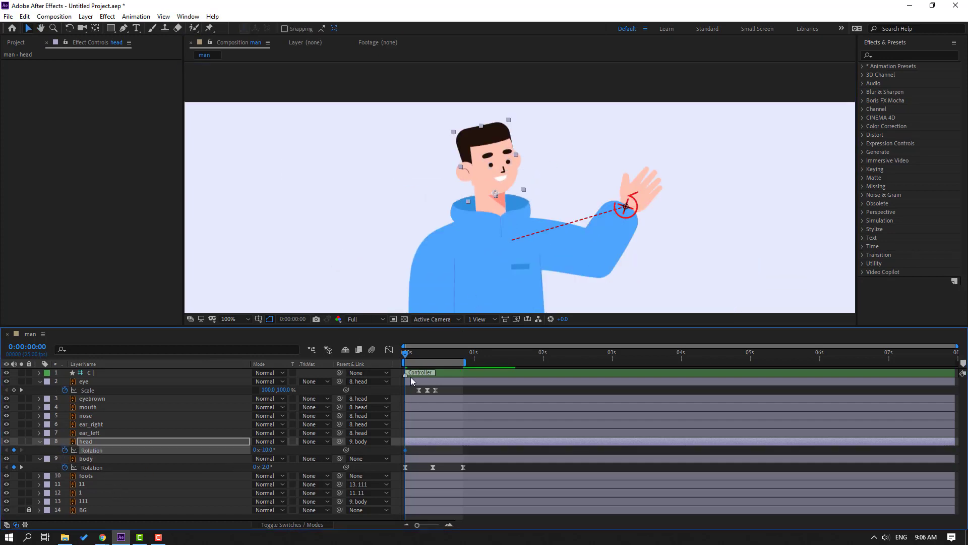
Step: Keyframe the head's Rotation at 4° at 0:00:00:10 and copy its first Rotation keyframe to 0:00:00:21
drag(416, 352, 433, 355)
drag(270, 449, 276, 449)
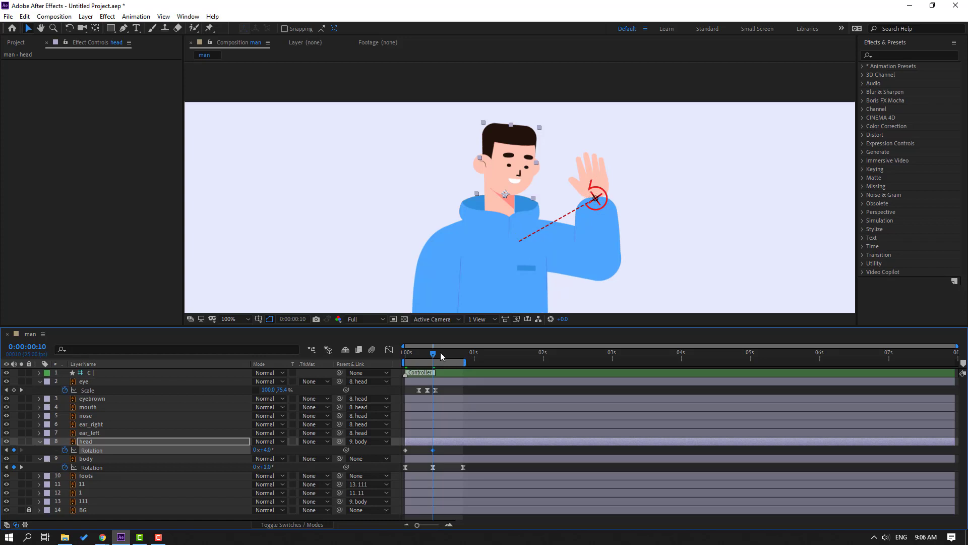
drag(441, 355, 462, 359)
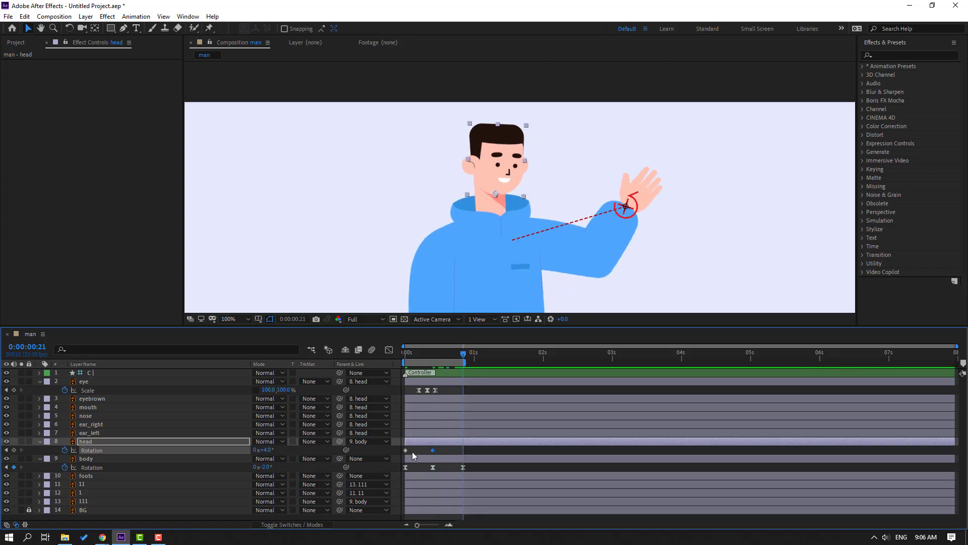
click(406, 449)
key(ctrl+c)
key(ctrl+v)
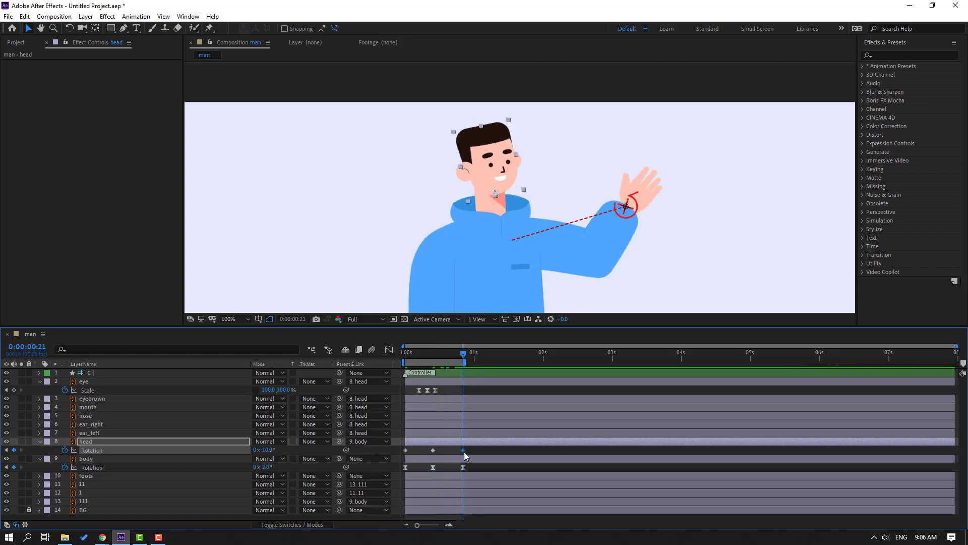
Step: Select all three head Rotation keyframes and open their keyframe options
click(376, 448)
right_click(405, 449)
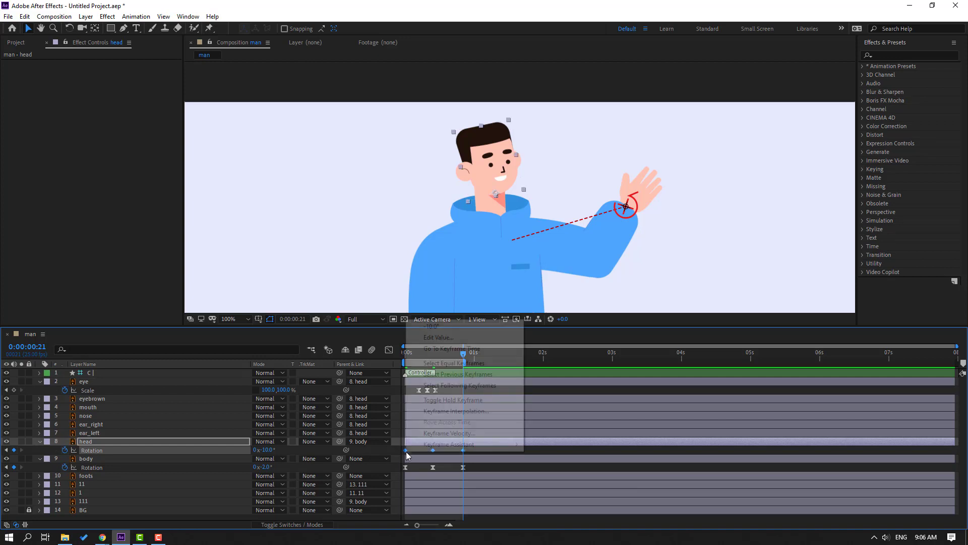